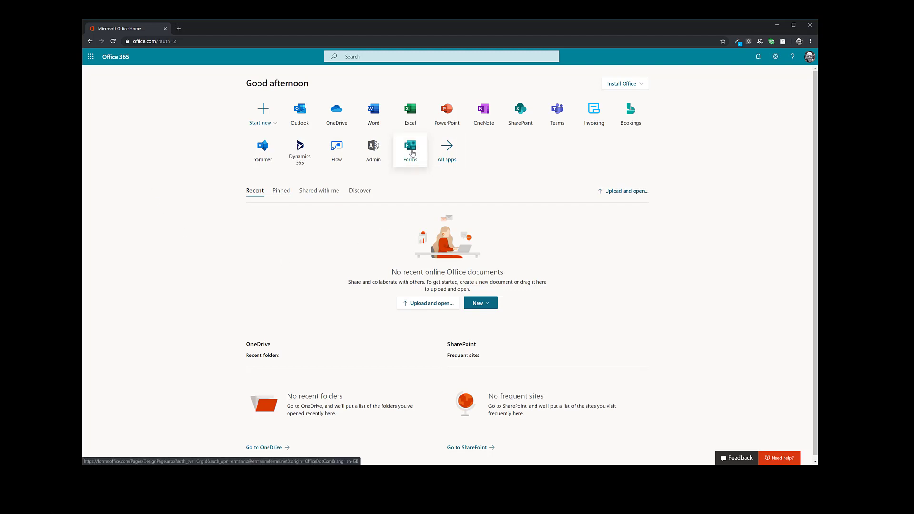
left_click(91, 56)
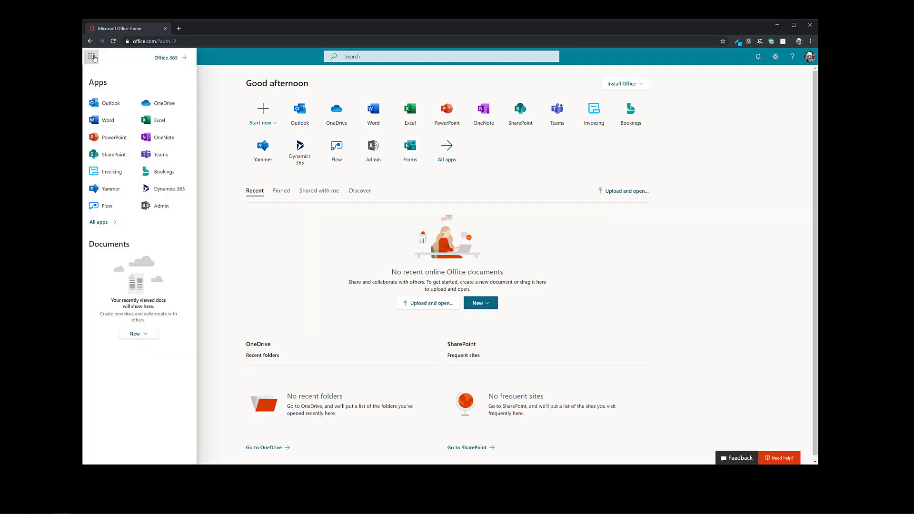
left_click(99, 223)
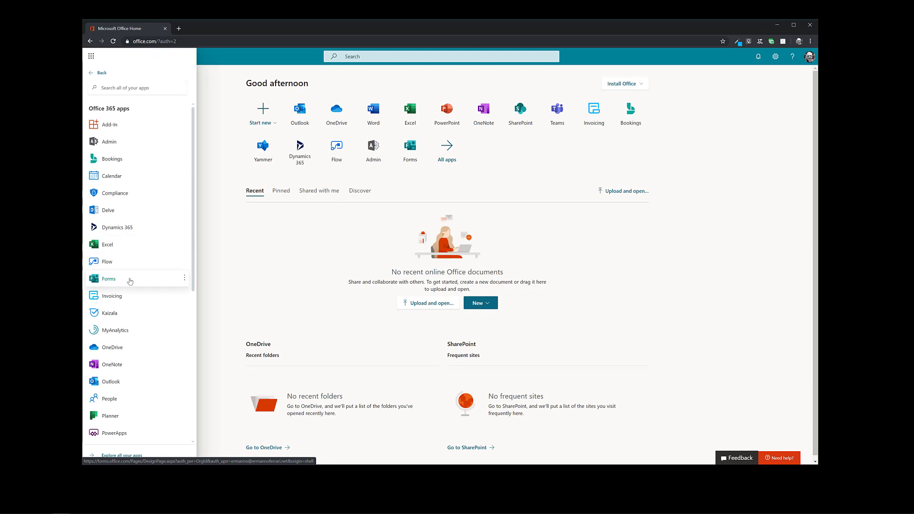
left_click(233, 225)
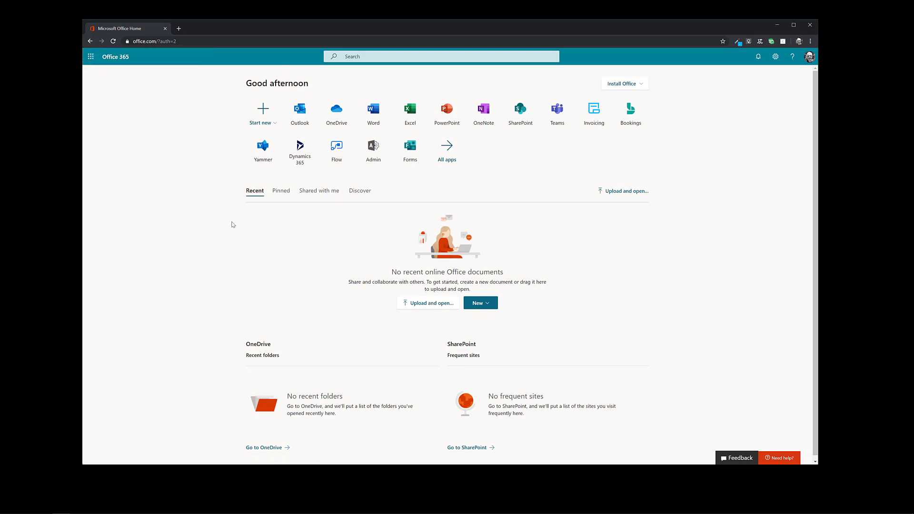
left_click(276, 124)
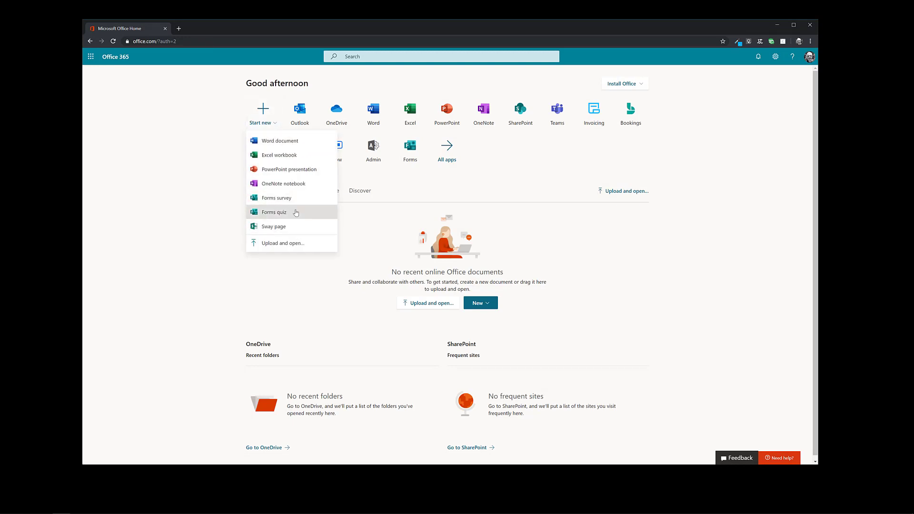
left_click(171, 186)
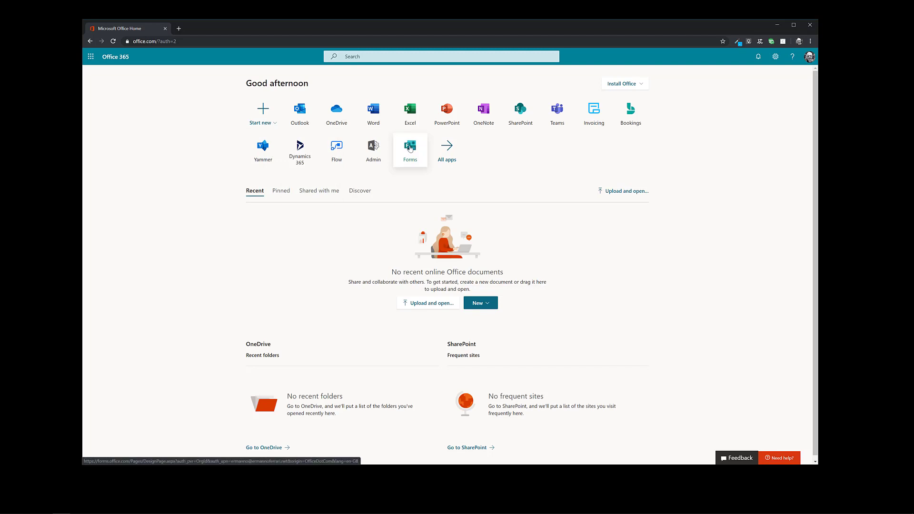
- Create a new form in Microsoft Forms and title it "Feedback"
left_click(410, 148)
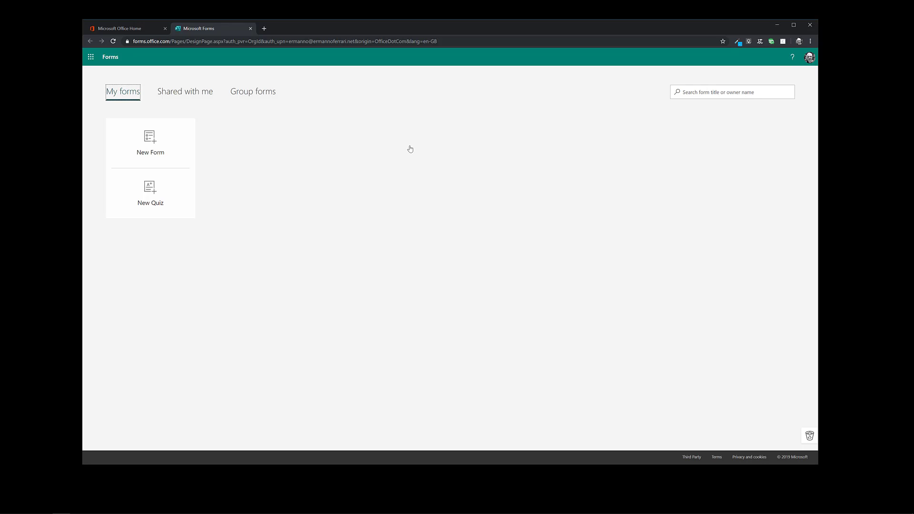
left_click(150, 142)
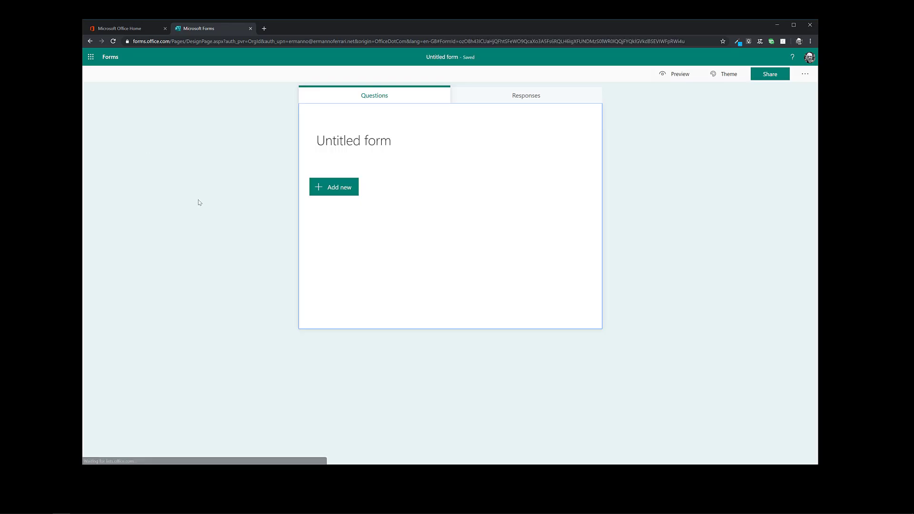
left_click(374, 138)
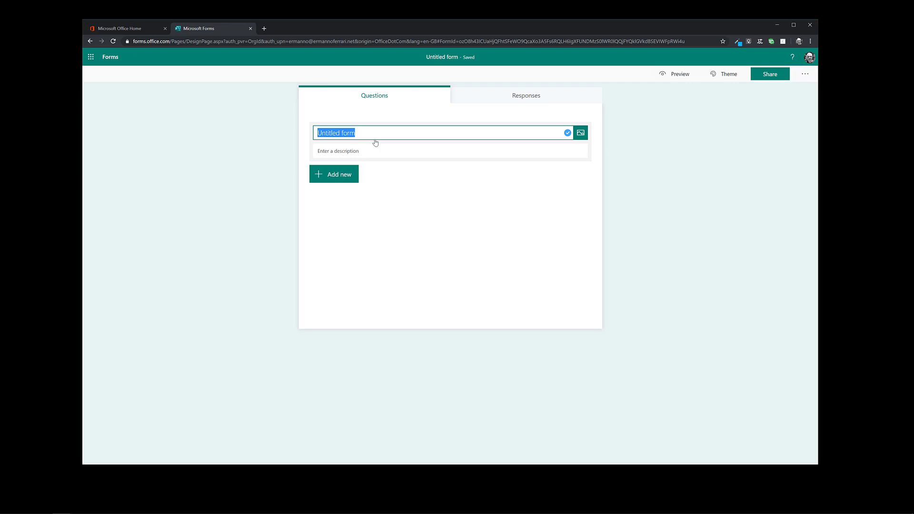
type("Feedback")
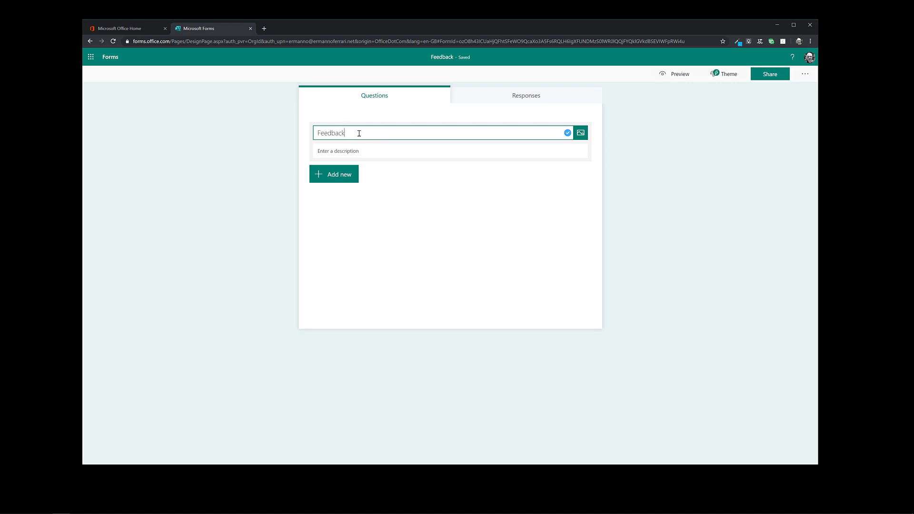
left_click(283, 156)
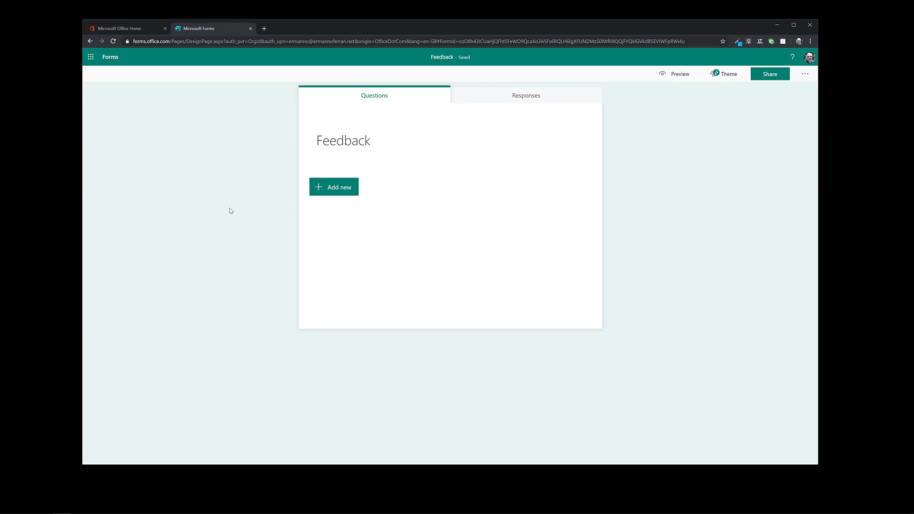
- Add a short-answer text question reading "Enter your name" and make it required
left_click(339, 191)
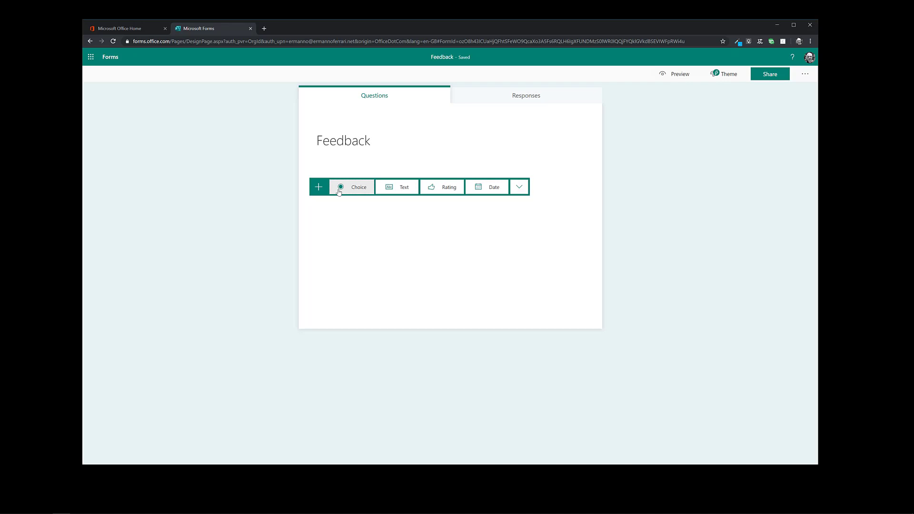
left_click(404, 188)
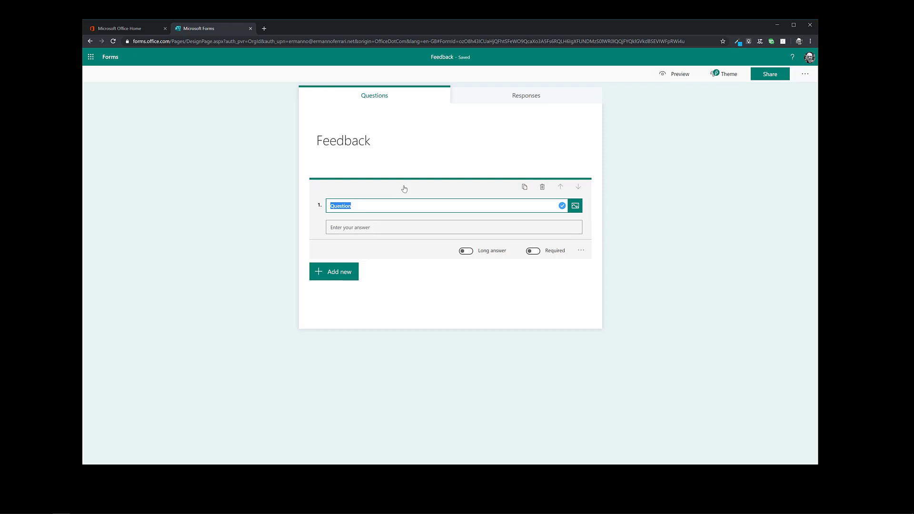
type("Enter your name")
left_click(535, 253)
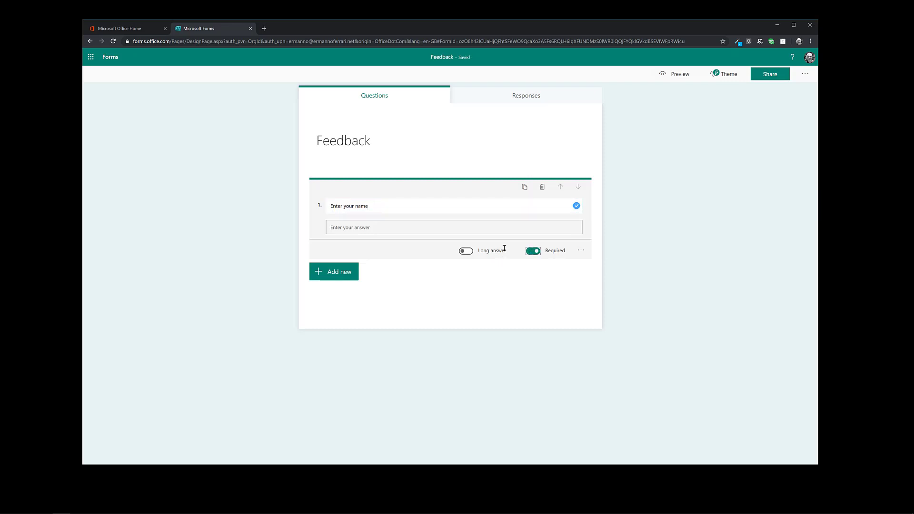
- Try out a subtitle and a number restriction on the name question, leaving neither applied
left_click(580, 253)
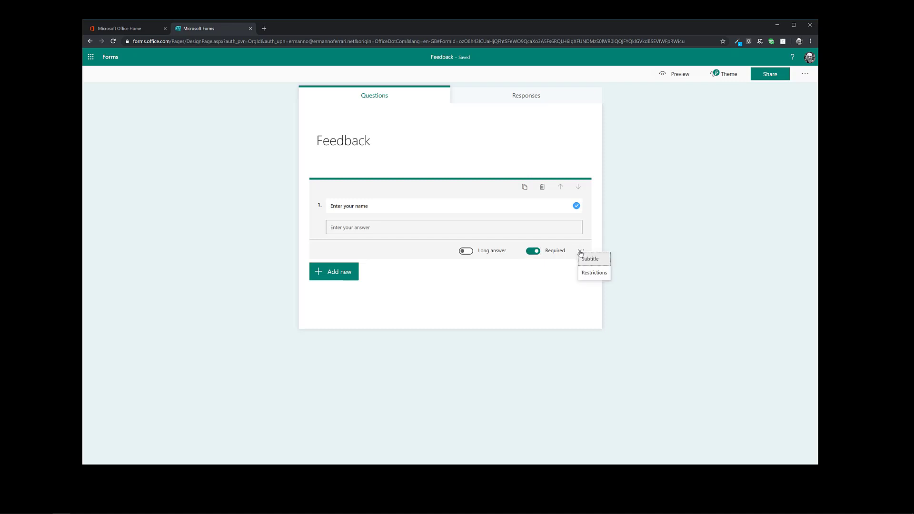
left_click(586, 265)
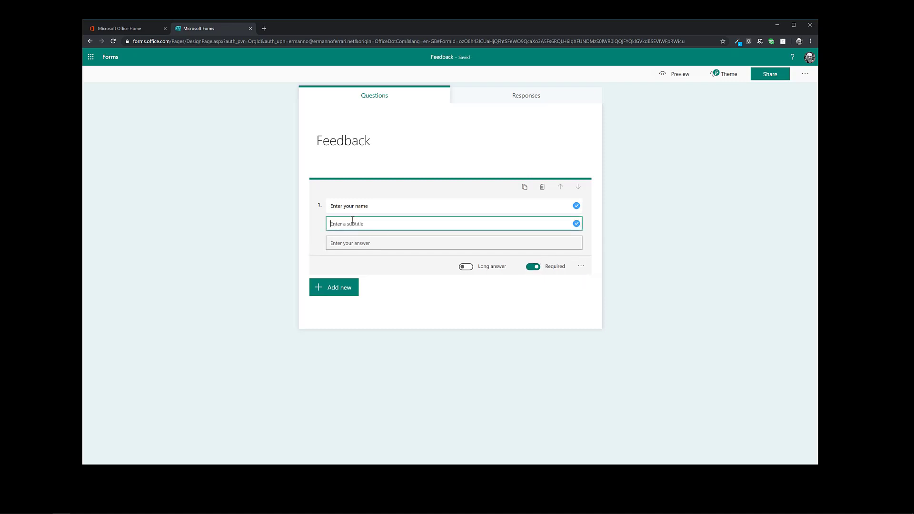
left_click(580, 266)
left_click(592, 288)
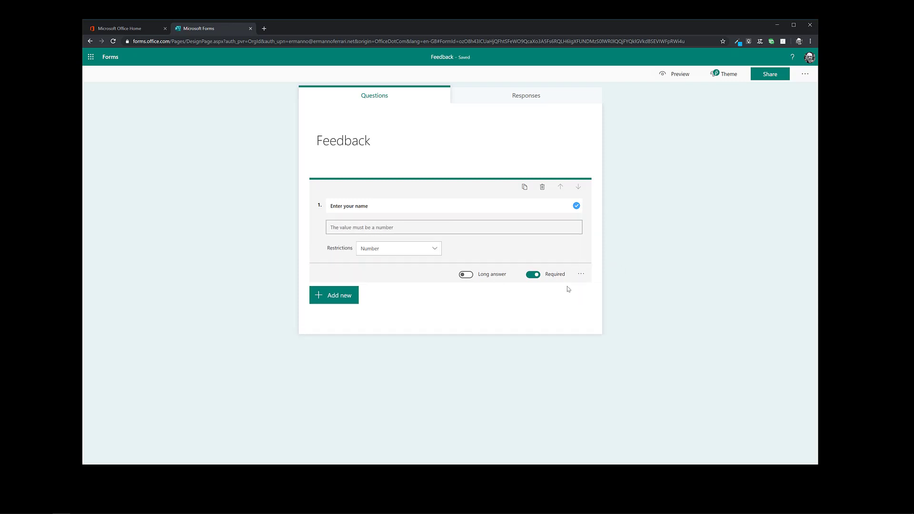
left_click(392, 253)
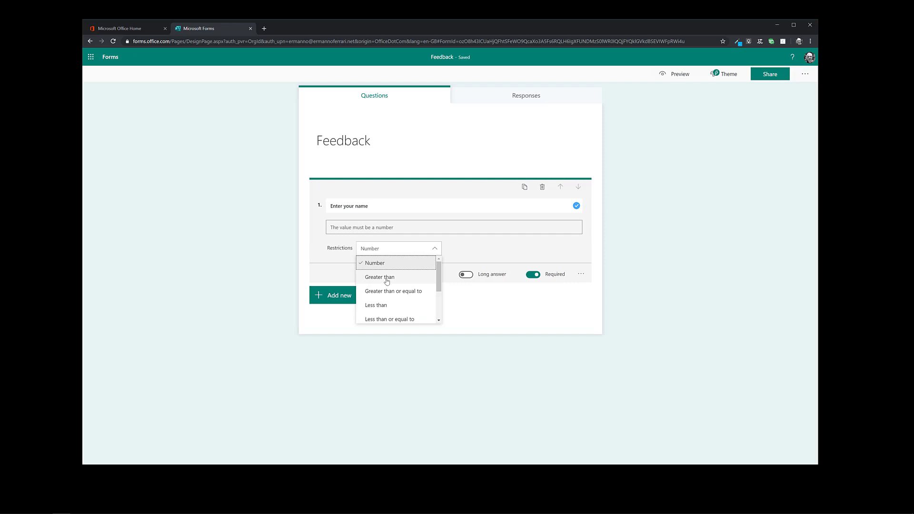
scroll(386, 281, "down", 1)
scroll(387, 281, "down", 1)
scroll(388, 280, "up", 2)
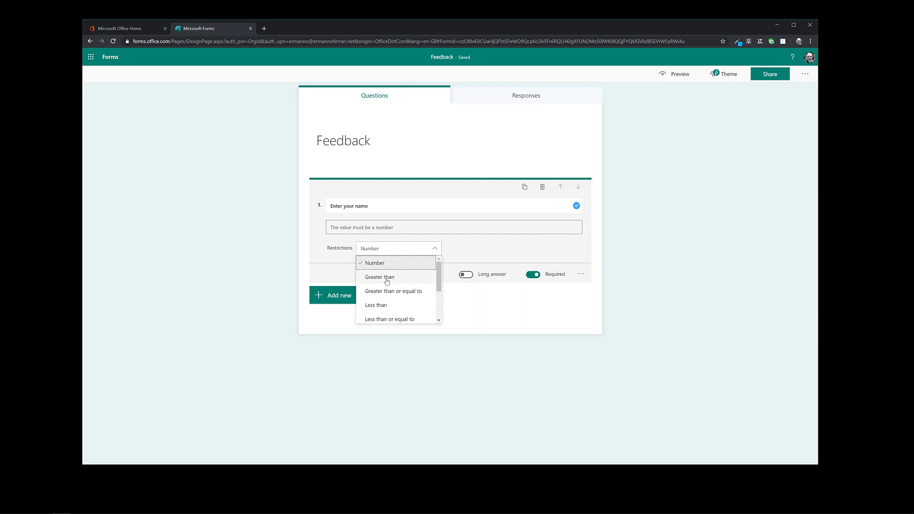
left_click(581, 275)
left_click(585, 298)
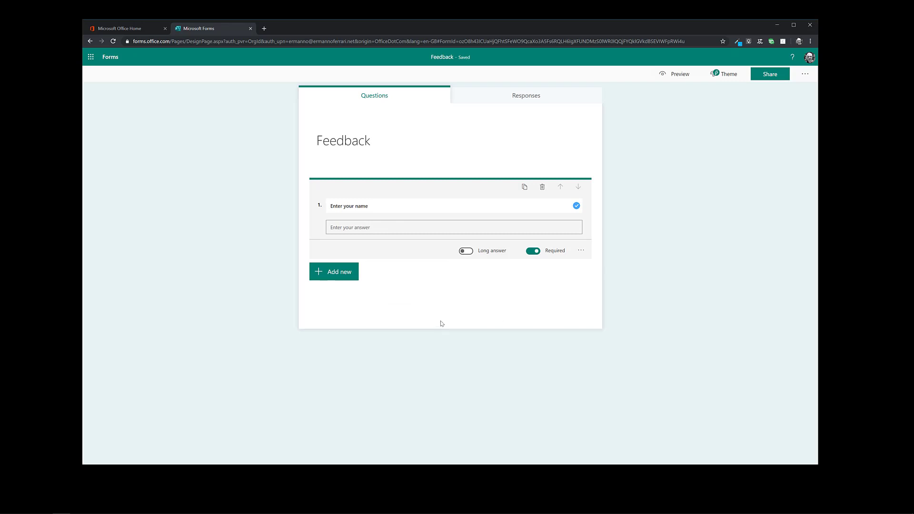
- Add a Net Promoter Score question below the name question, keeping its default wording and labels
left_click(326, 274)
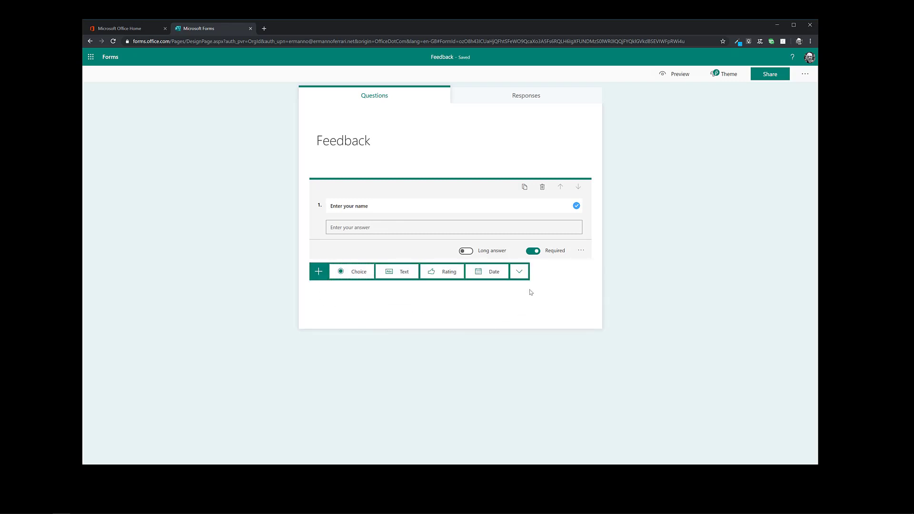
left_click(524, 276)
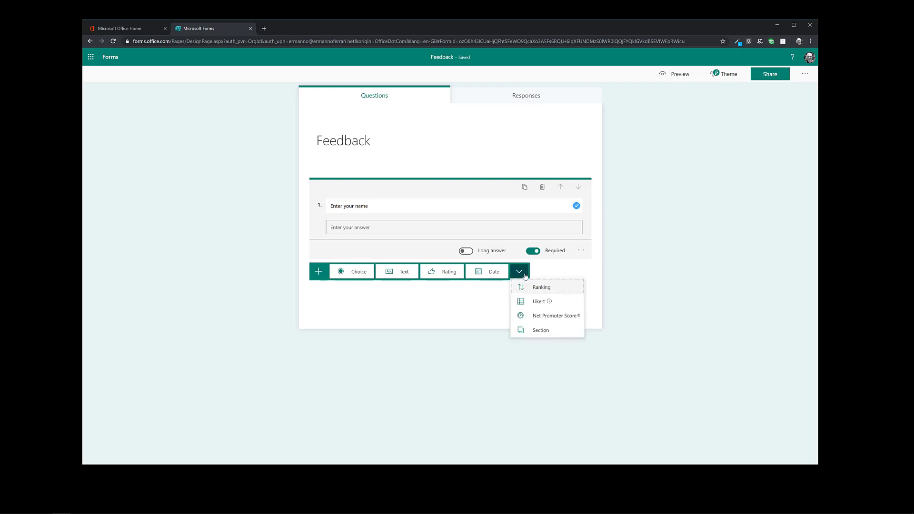
left_click(543, 315)
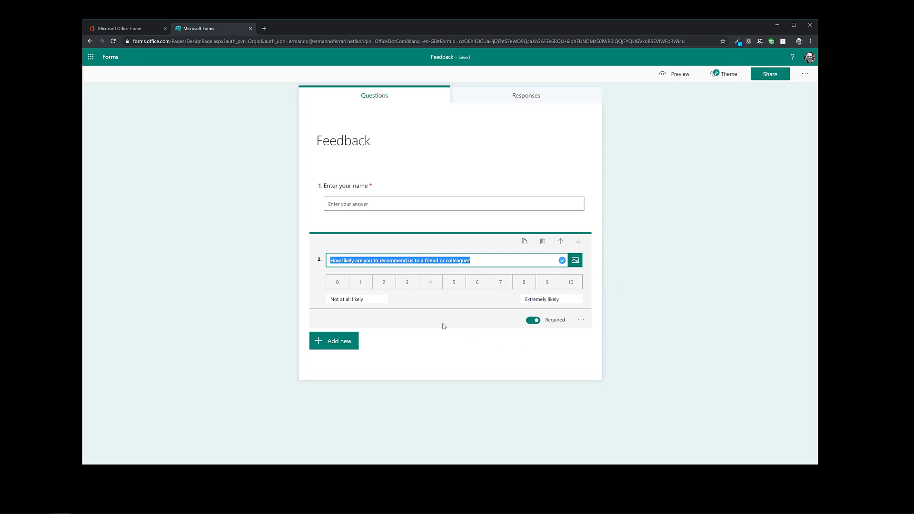
left_click(446, 353)
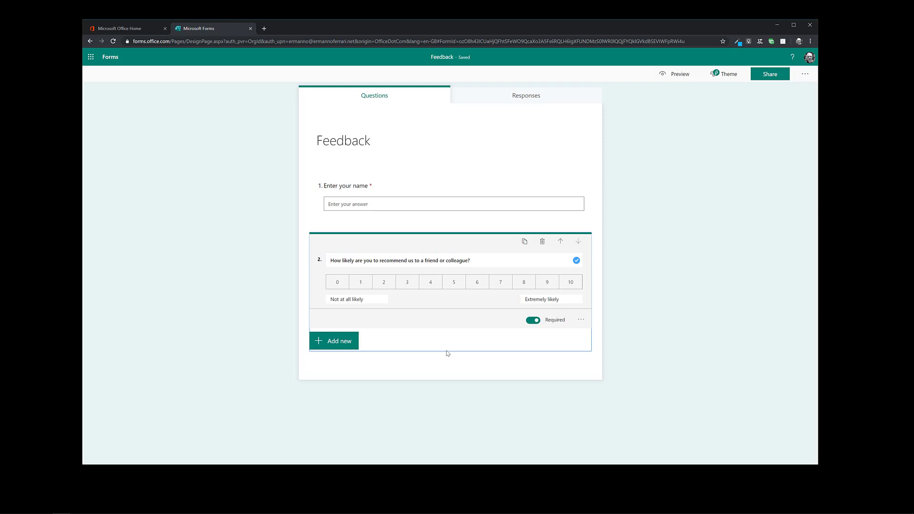
left_click(724, 321)
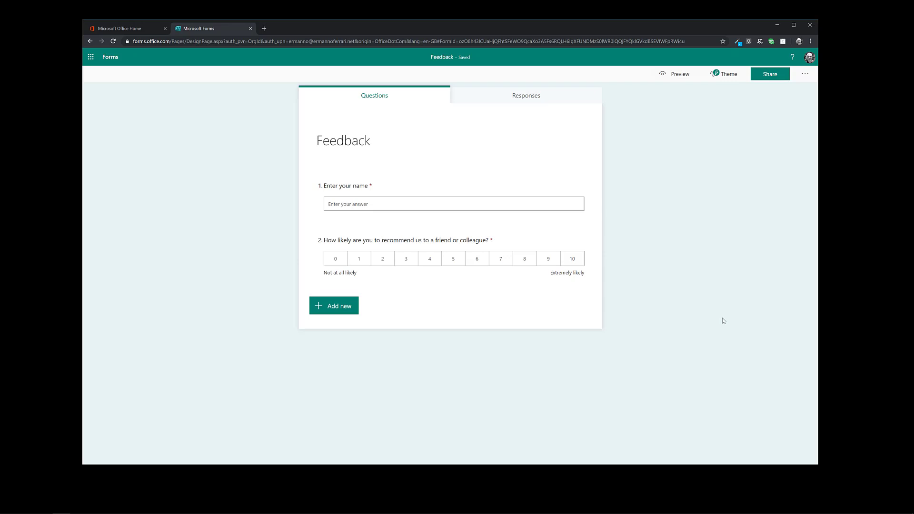
left_click(330, 308)
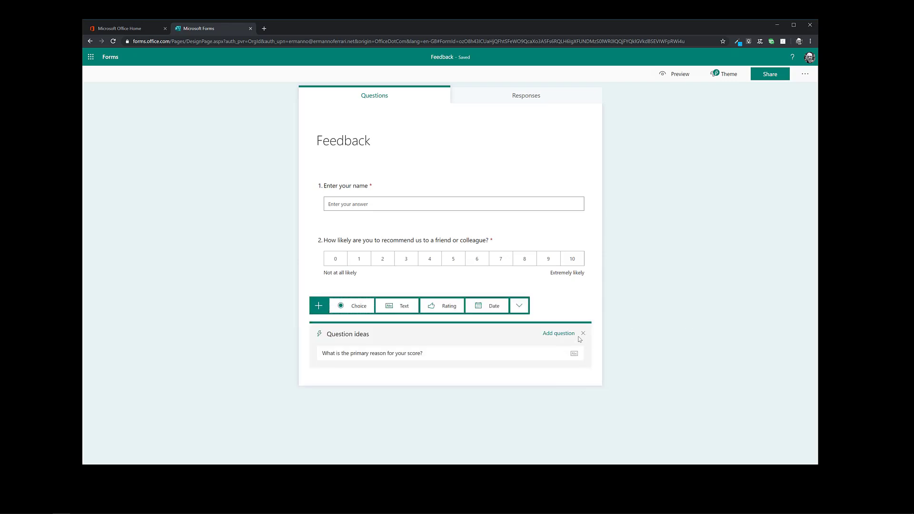
left_click(519, 307)
mouse_move(548, 337)
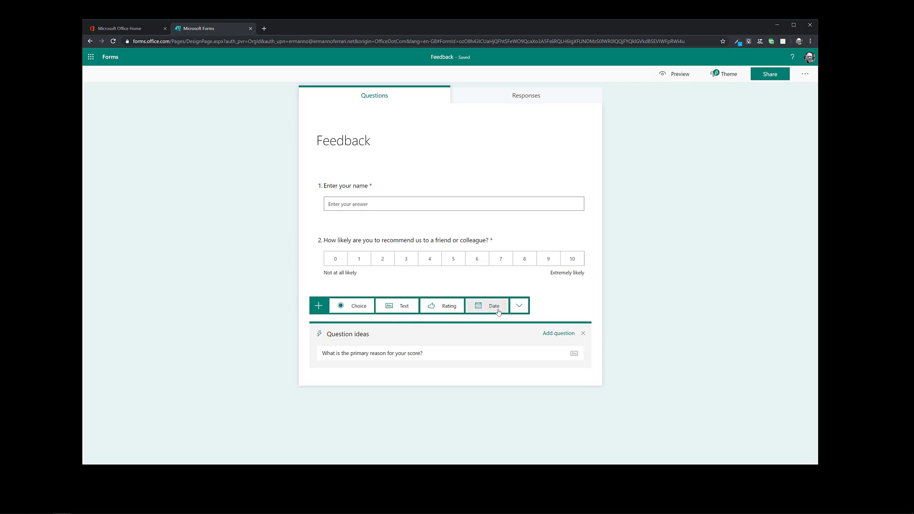
left_click(626, 312)
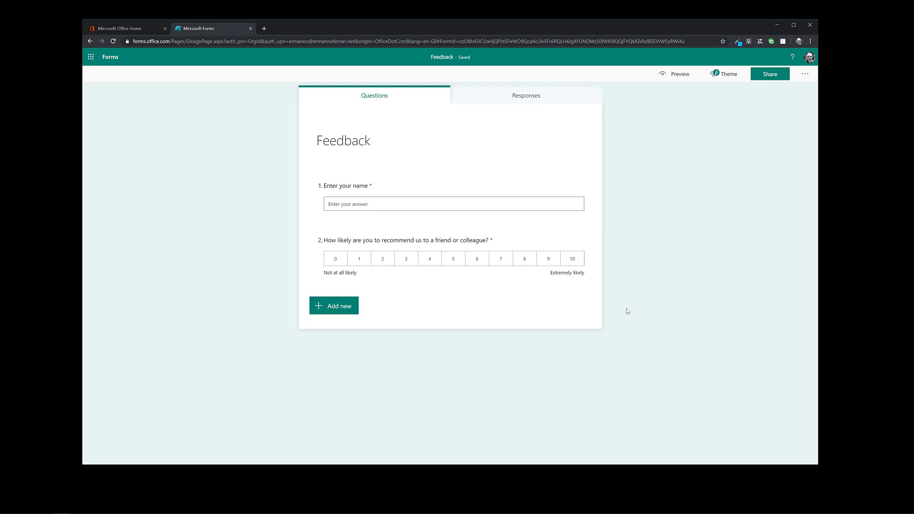
- Try the design-workspace photo theme on the form, but settle on the Dark blue colour theme
left_click(724, 74)
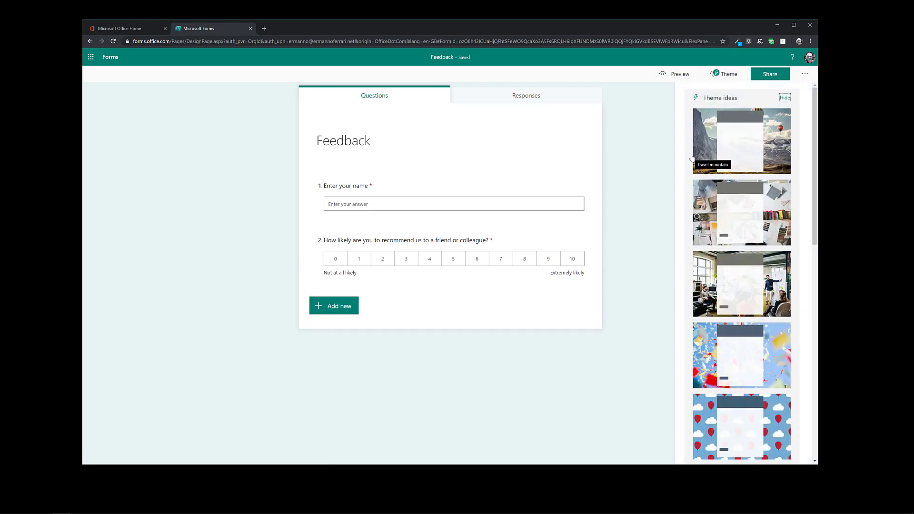
scroll(692, 158, "down", 6)
scroll(692, 158, "down", 5)
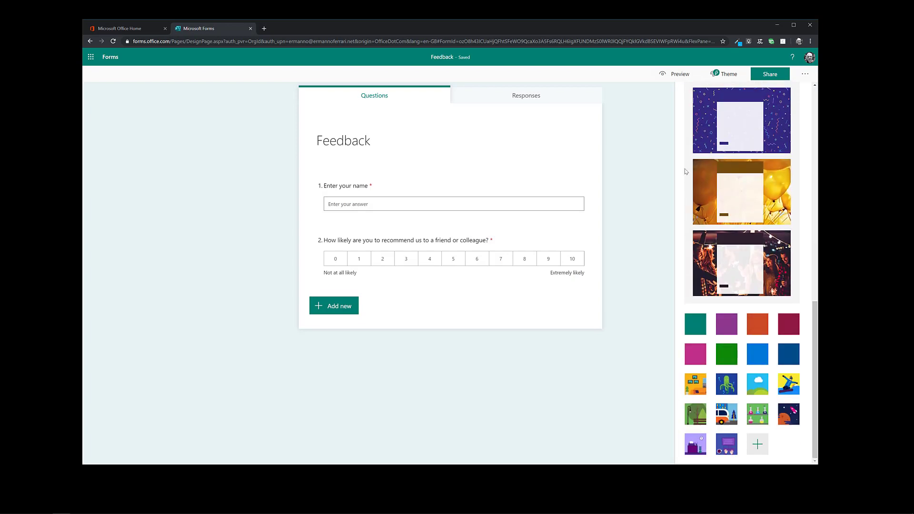
scroll(685, 171, "up", 11)
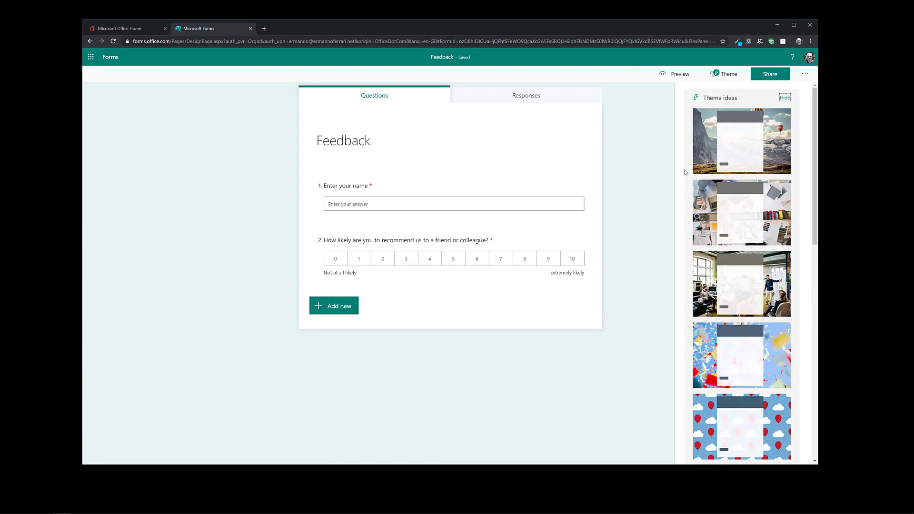
left_click(703, 200)
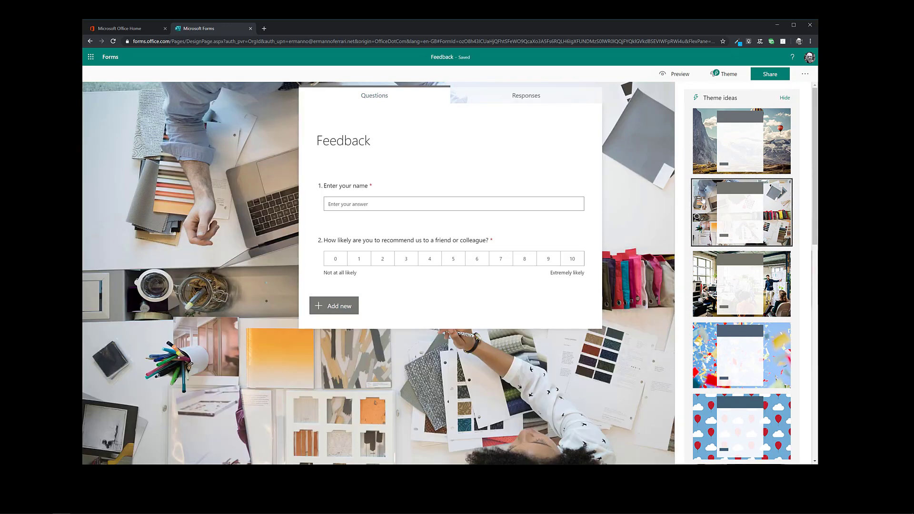
scroll(724, 259, "down", 10)
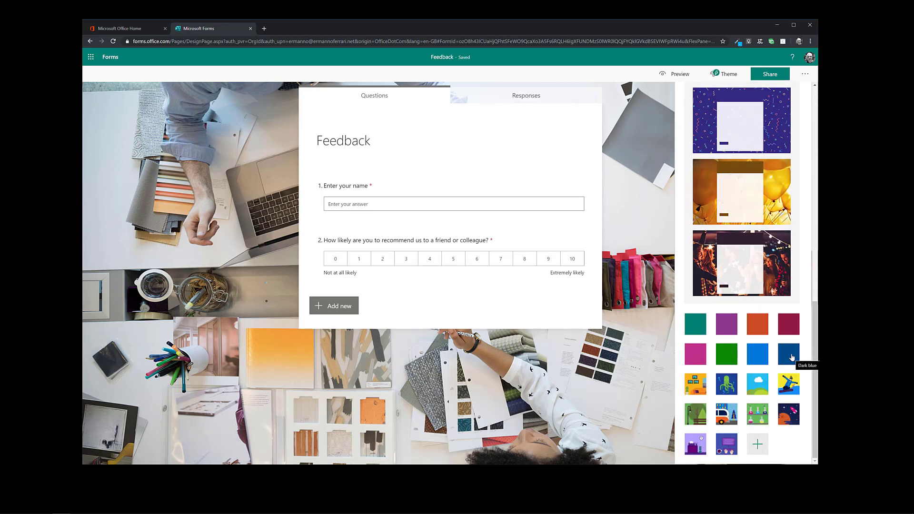
left_click(792, 357)
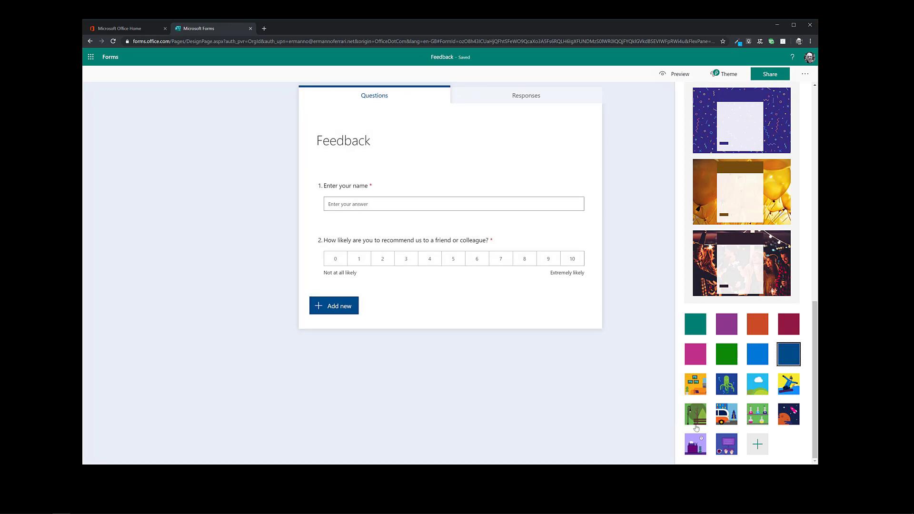
- Customise the theme with an uploaded background image, youtubeback, from the Logos folder, and return to the form
left_click(757, 445)
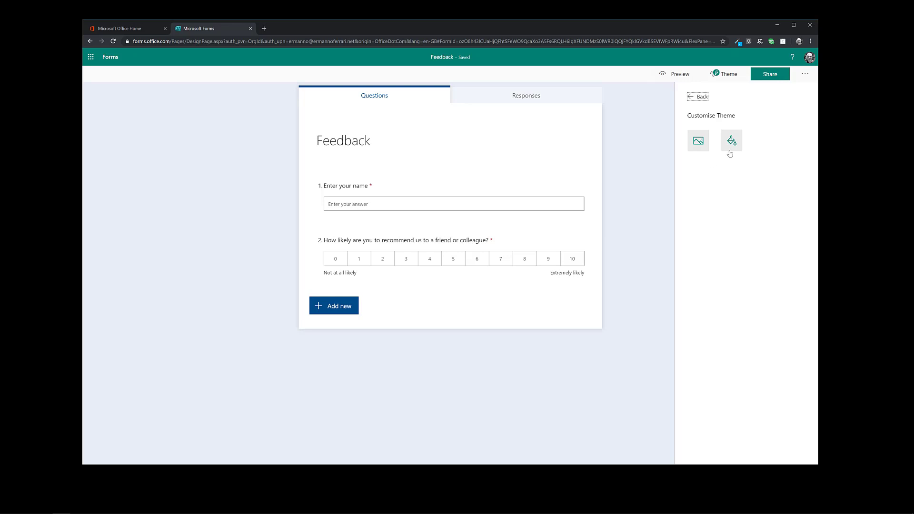
left_click(697, 140)
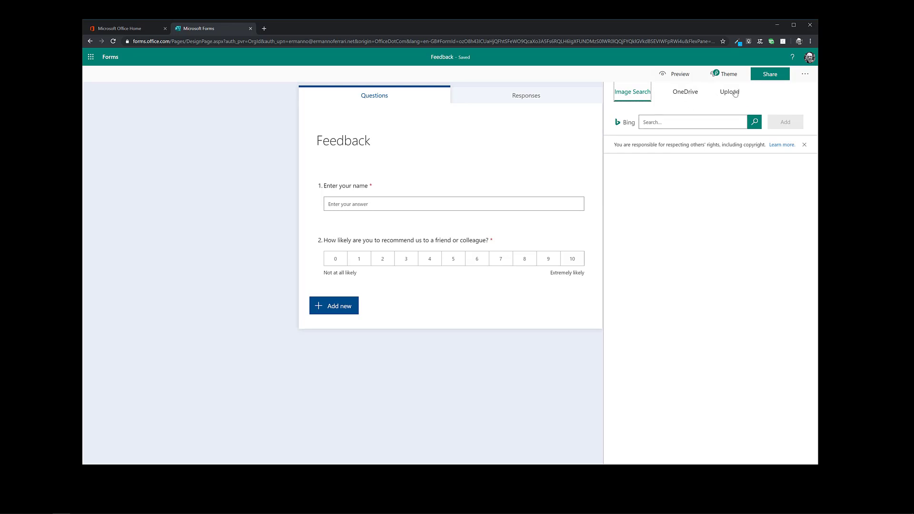
left_click(737, 92)
scroll(209, 181, "down", 2)
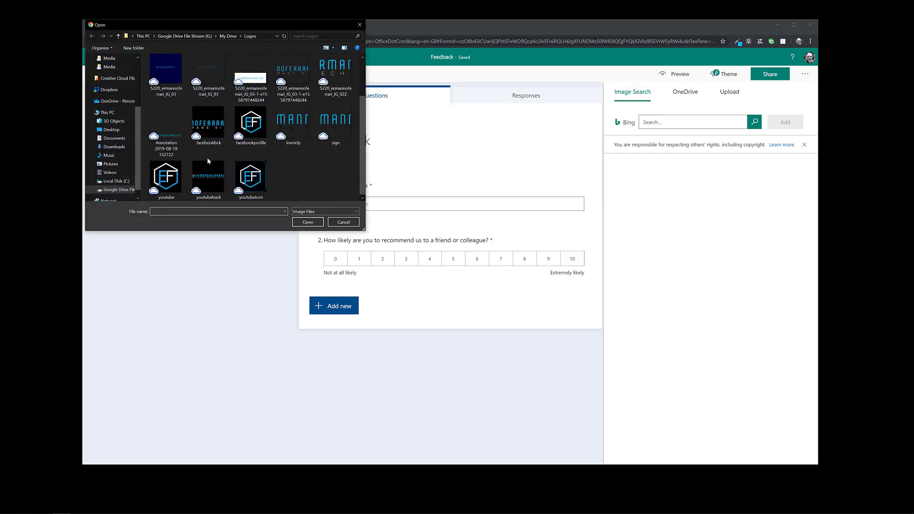
left_click(208, 178)
left_click(308, 222)
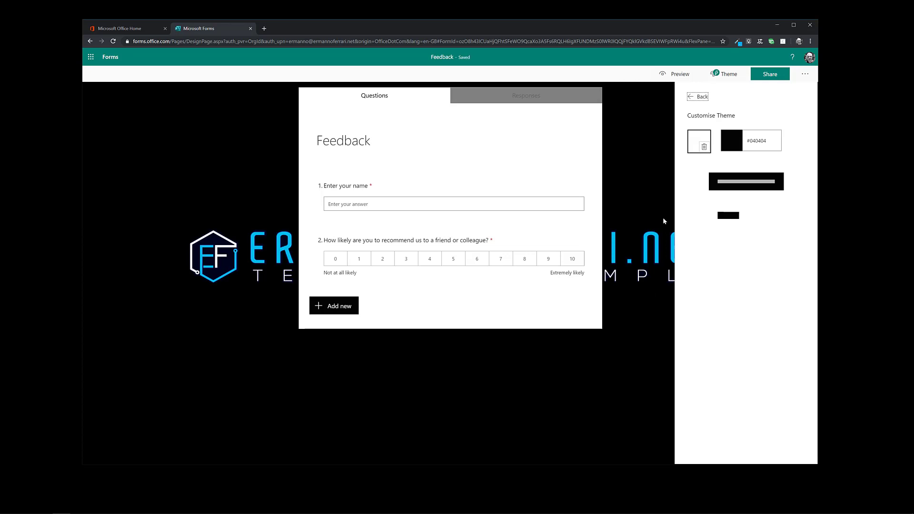
left_click(691, 98)
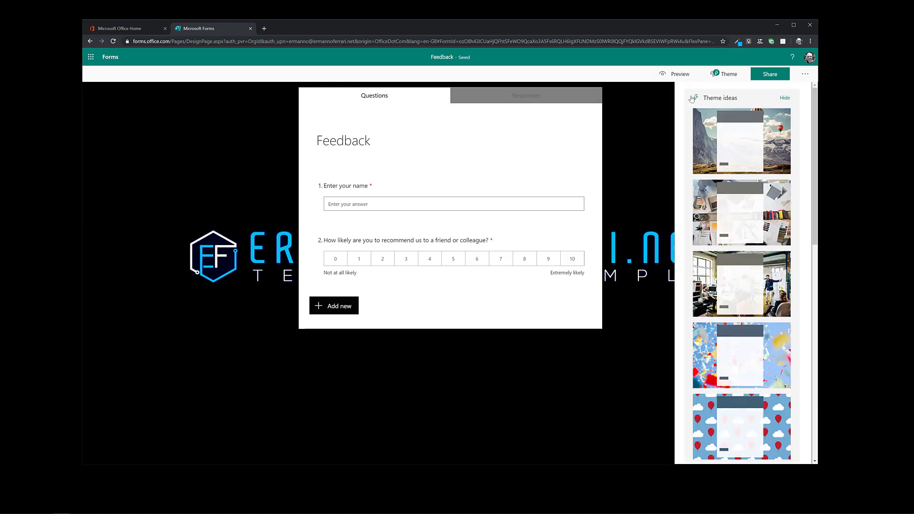
left_click(665, 104)
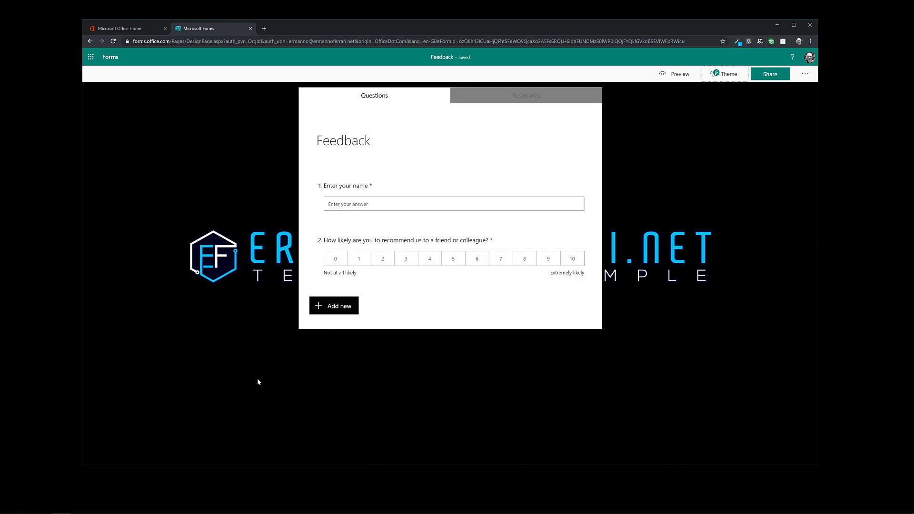
- Preview the form in both the computer and mobile layouts, and return to editing
left_click(677, 74)
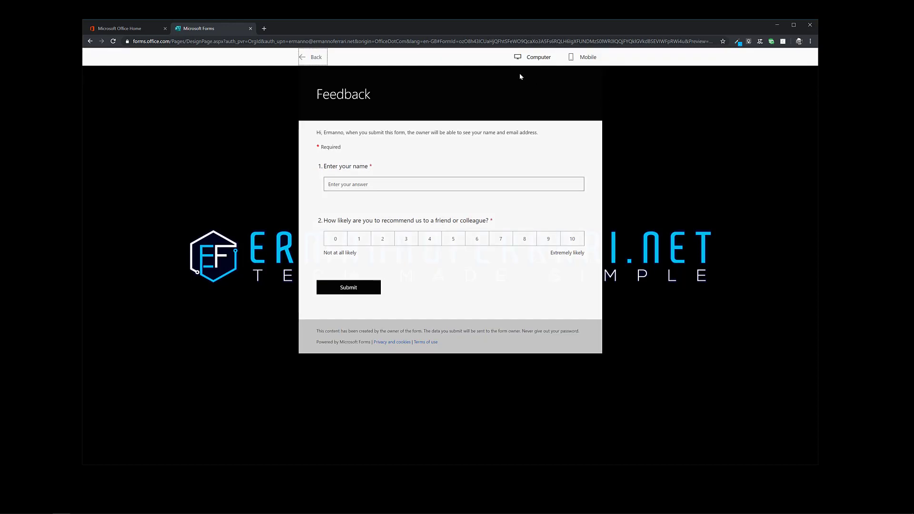
left_click(585, 58)
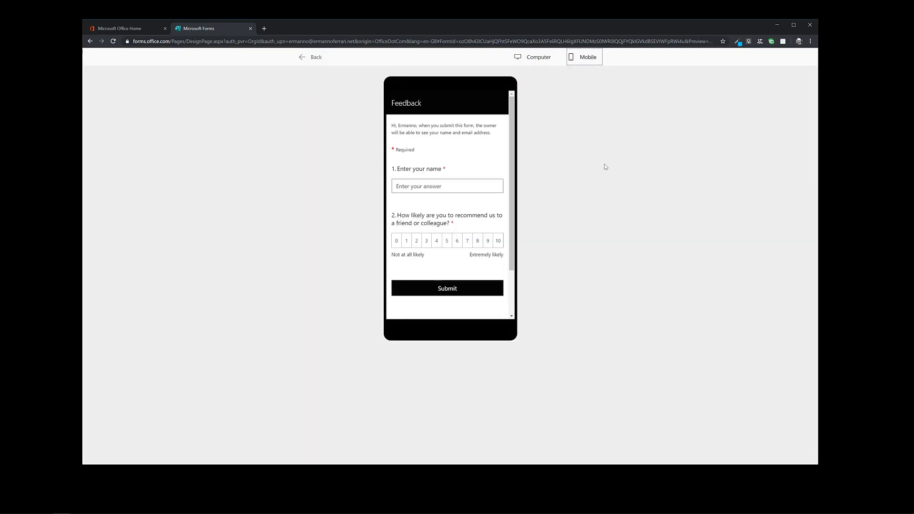
left_click(536, 58)
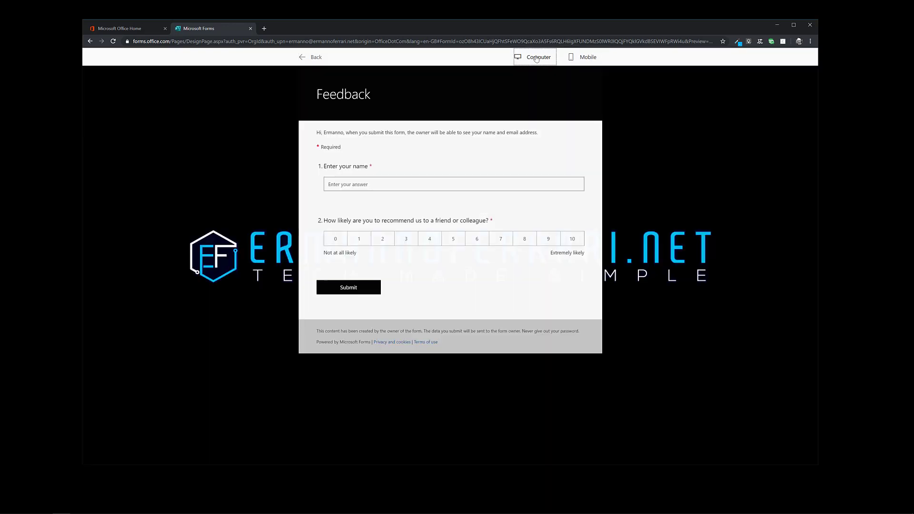
left_click(314, 58)
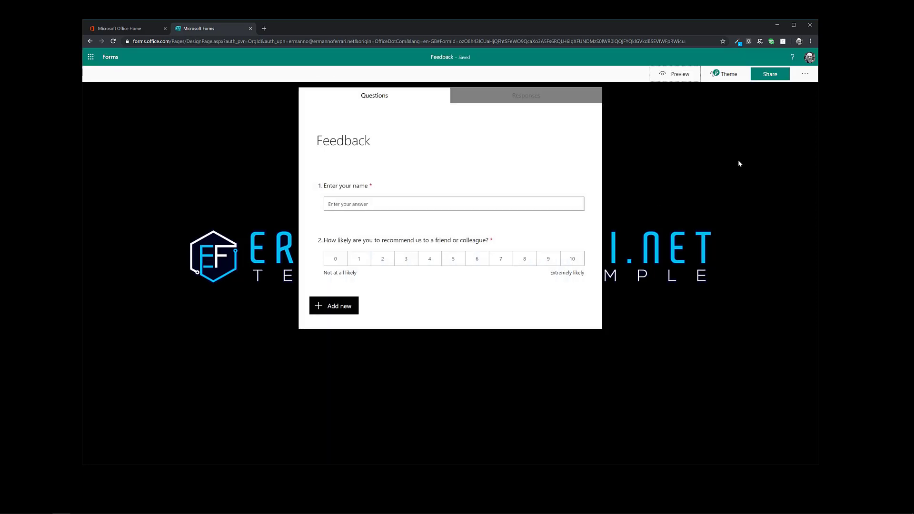
- Examine the branching options and the available destinations for the name question, leaving the branching unchanged
left_click(804, 76)
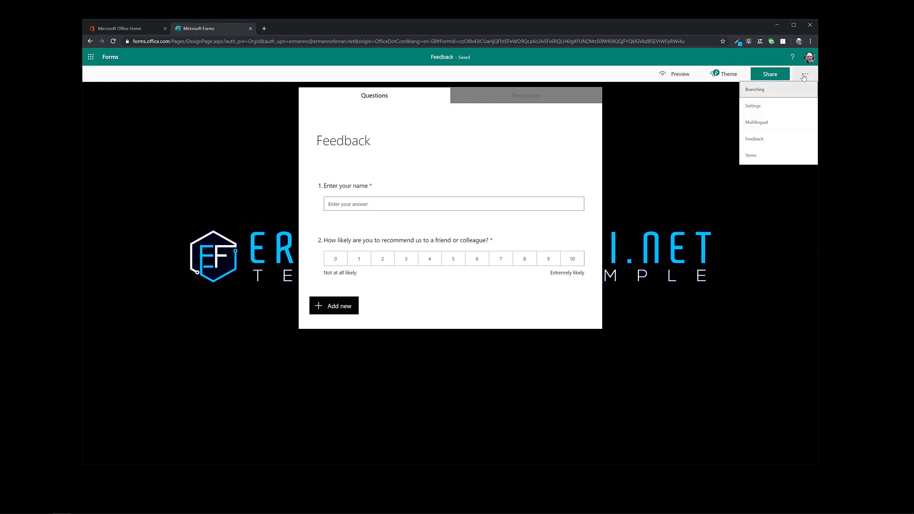
left_click(759, 95)
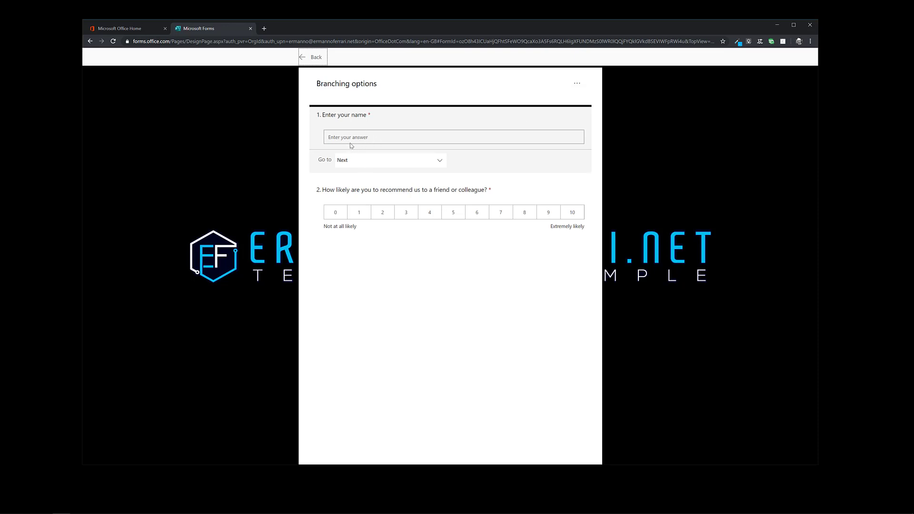
left_click(352, 162)
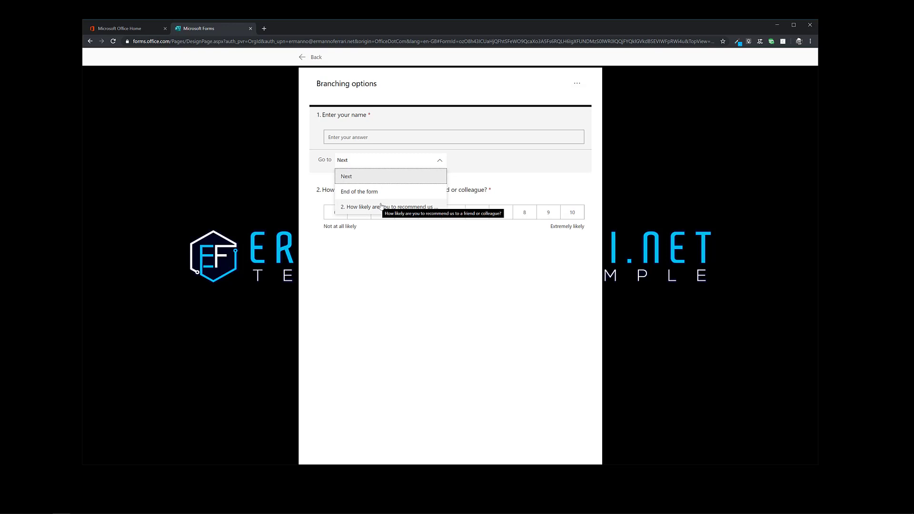
left_click(327, 81)
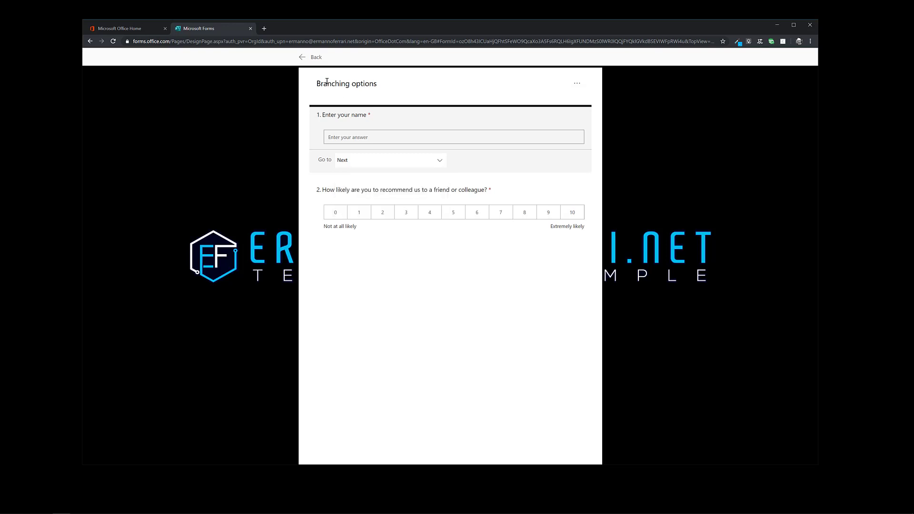
left_click(305, 59)
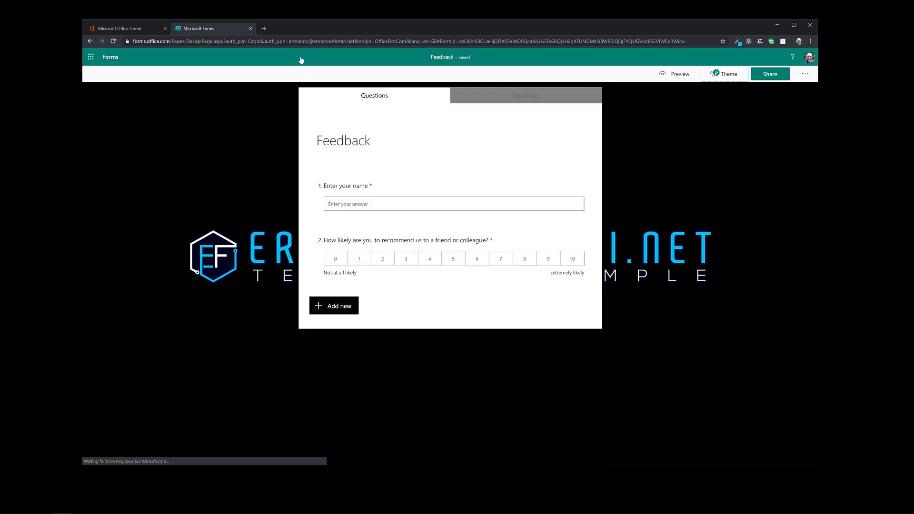
- Add Italian (italiano) as an additional language for the form
left_click(804, 75)
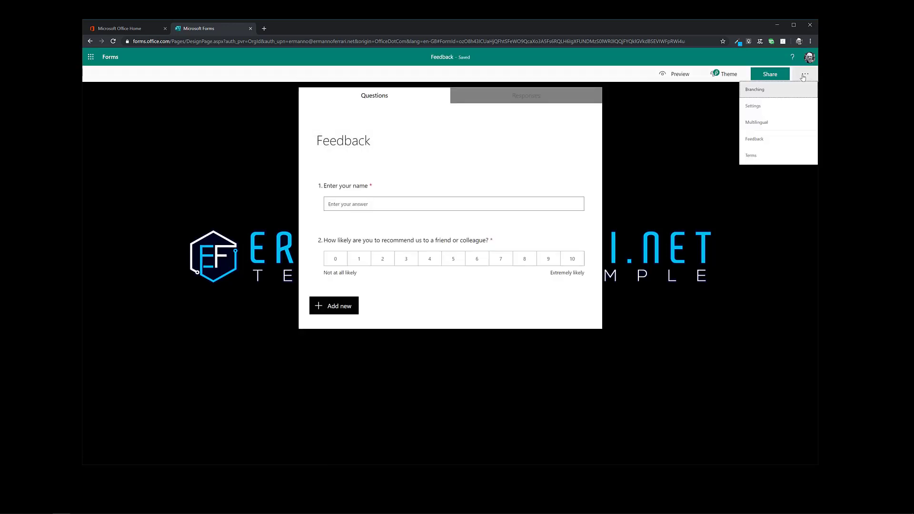
left_click(775, 125)
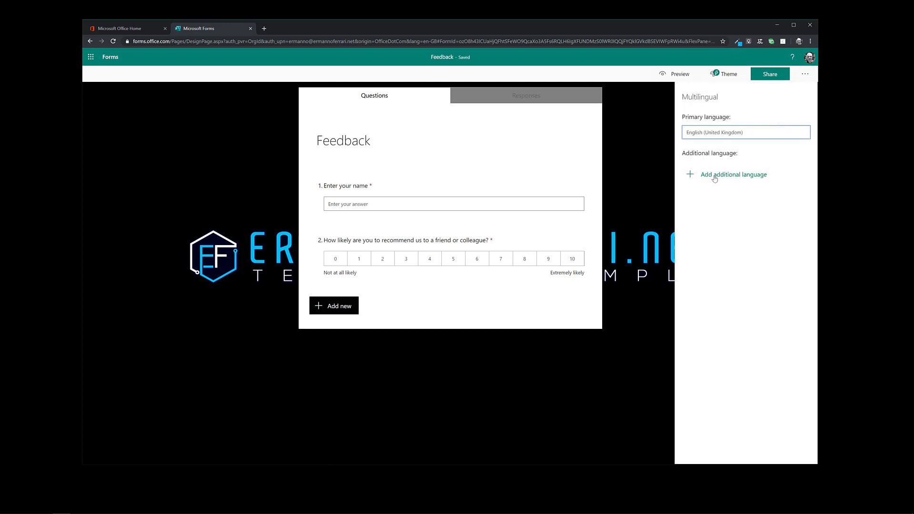
left_click(718, 175)
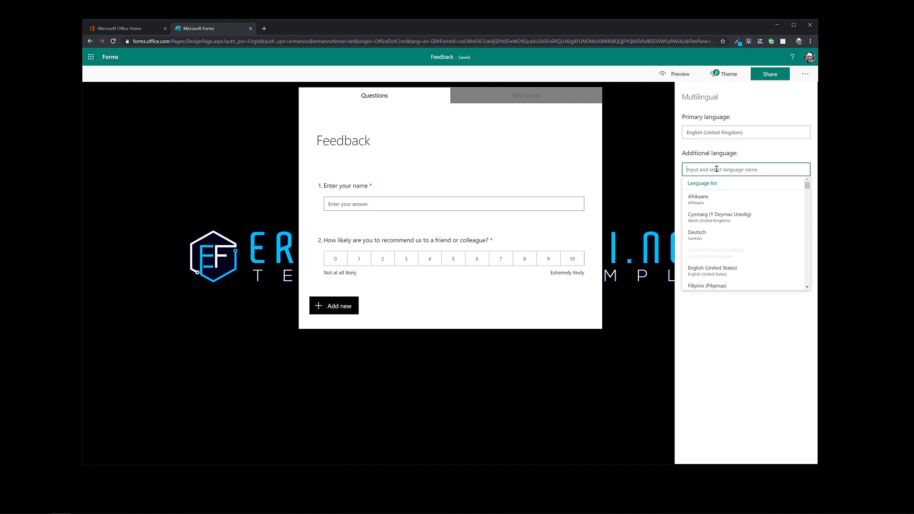
type("Italian")
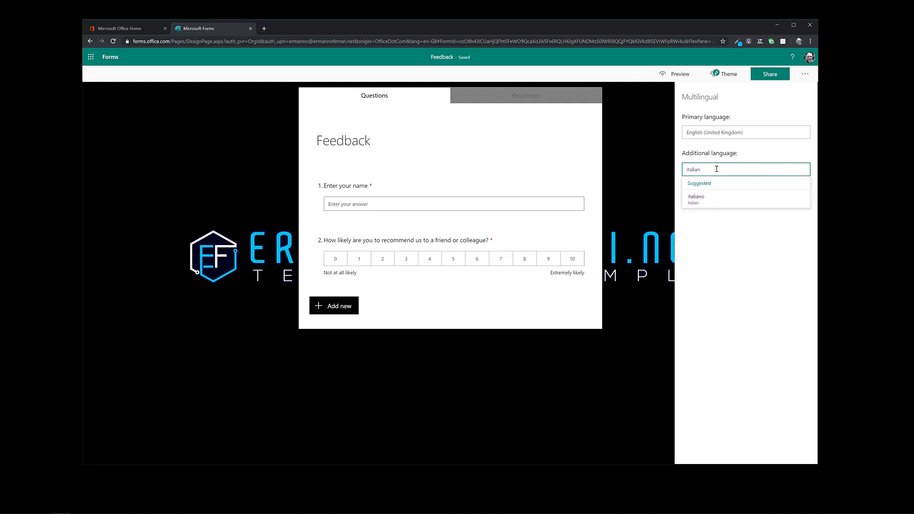
left_click(707, 199)
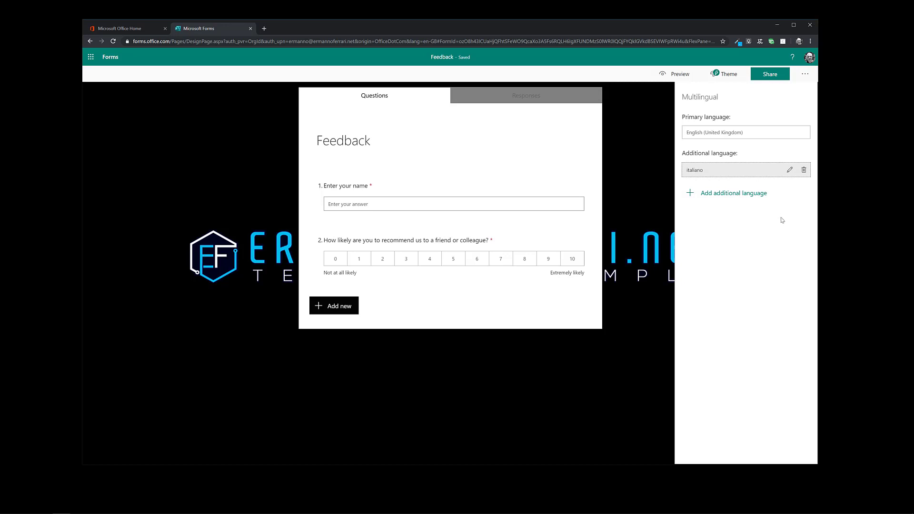
- Edit the Italian version of the form and translate the name question as "Nome"
left_click(790, 171)
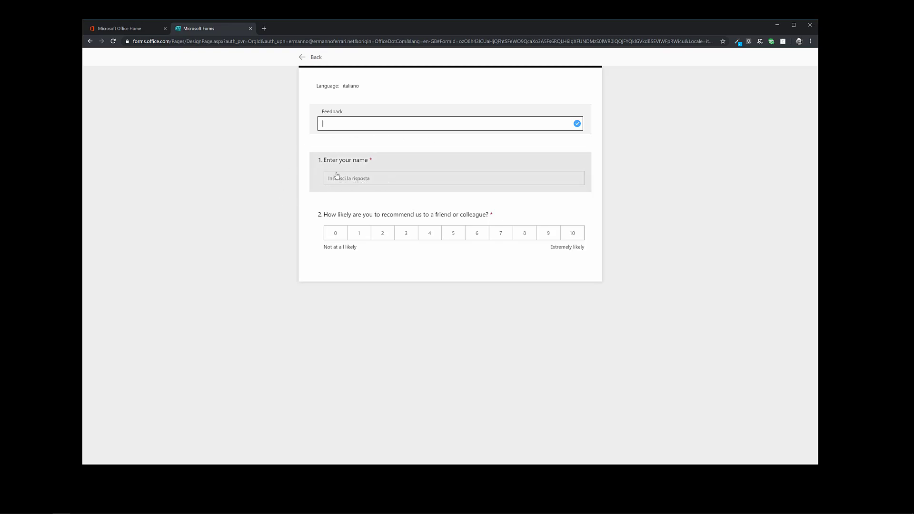
left_click(405, 165)
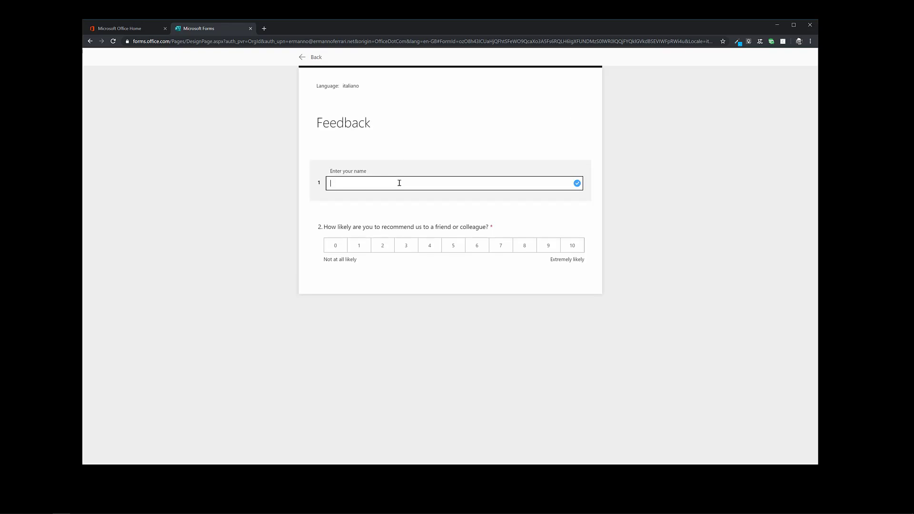
type("Nome")
- Translate the Net Promoter Score question as "Come ci descrive?" with end labels "Per Nulla" and "Sicuramente", and return to the form
left_click(396, 229)
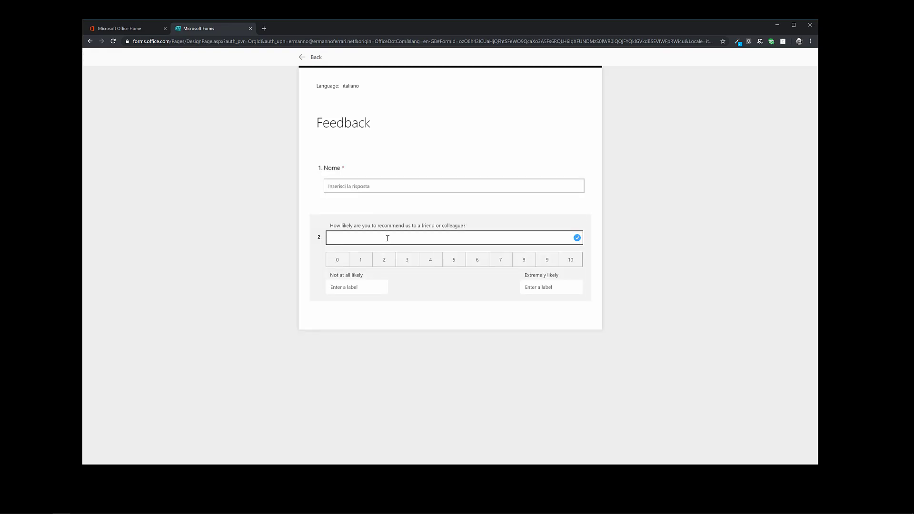
type("Come ci descrive?")
left_click(347, 287)
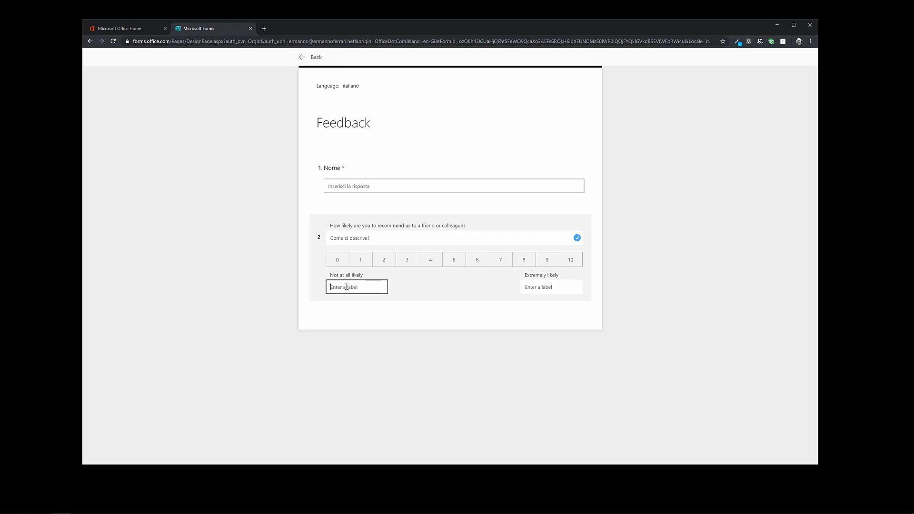
type("Per Nulla")
left_click(549, 286)
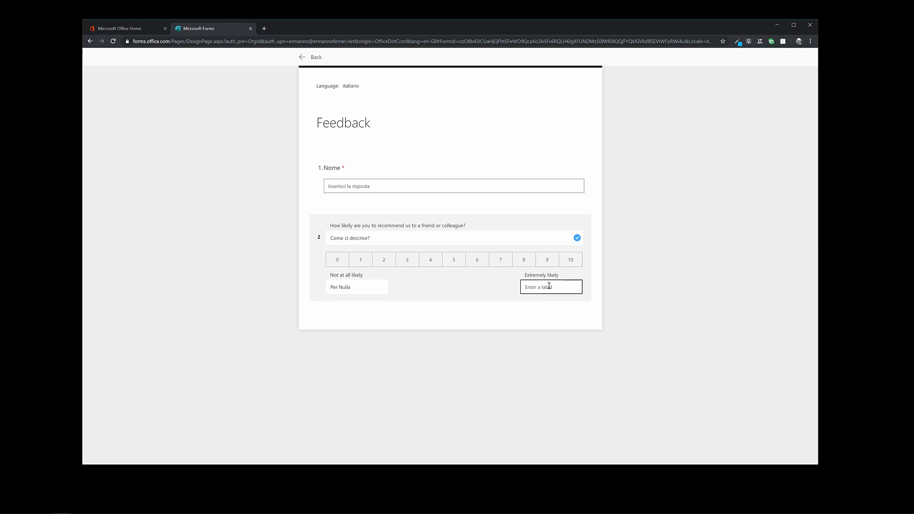
type("Sicuramente")
left_click(664, 229)
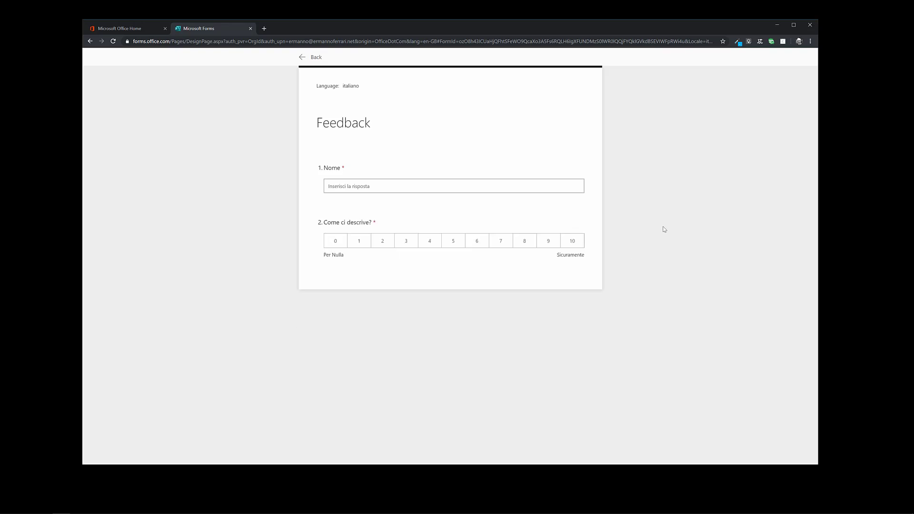
left_click(303, 58)
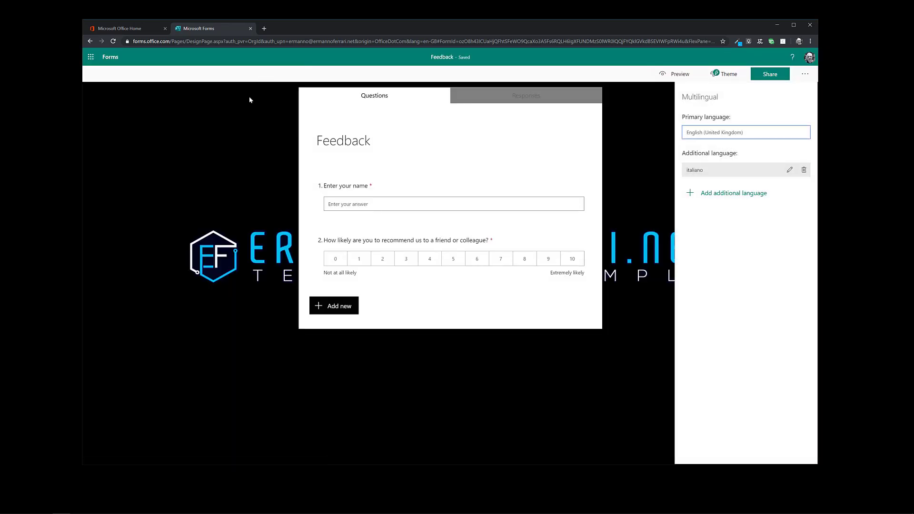
left_click(653, 138)
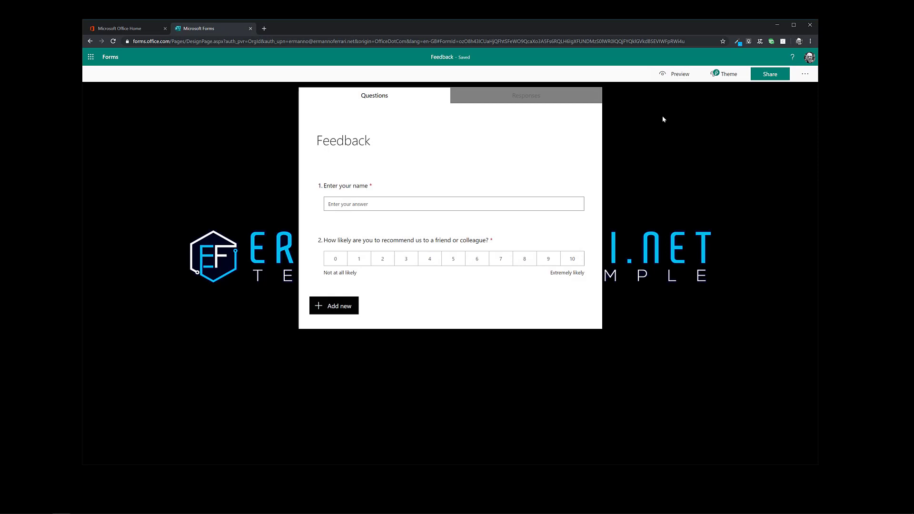
- Preview the form with its language switched to italiano, and return to editing
left_click(676, 74)
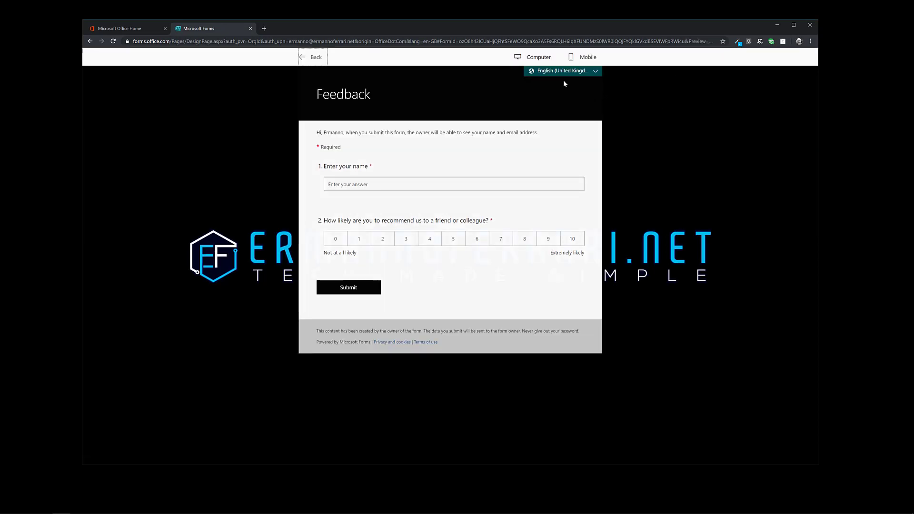
left_click(589, 72)
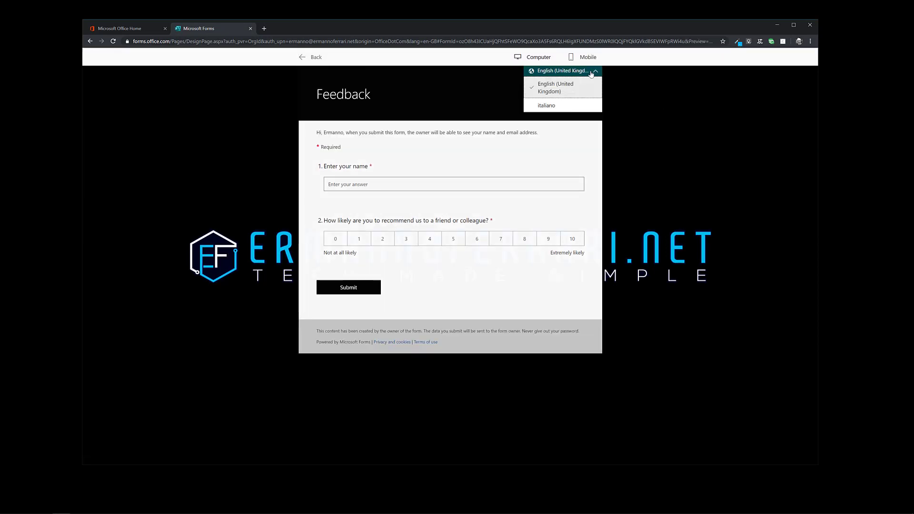
left_click(555, 107)
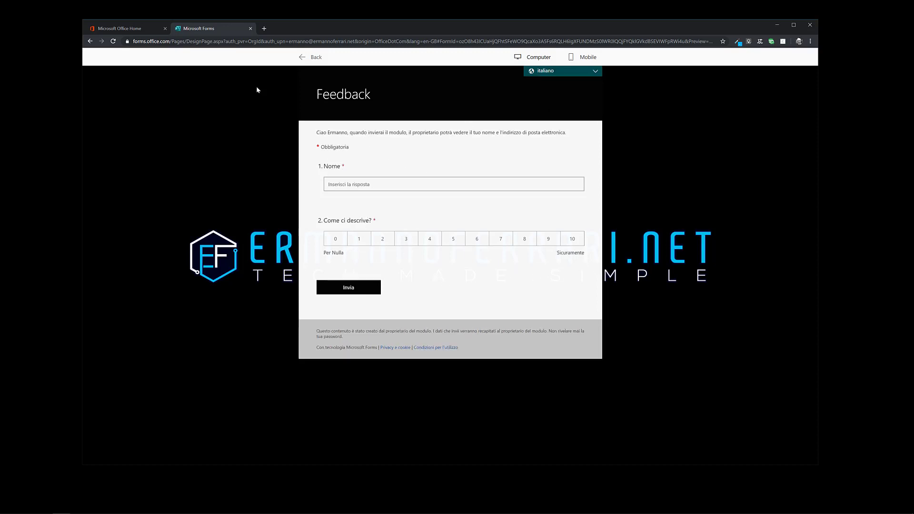
left_click(301, 57)
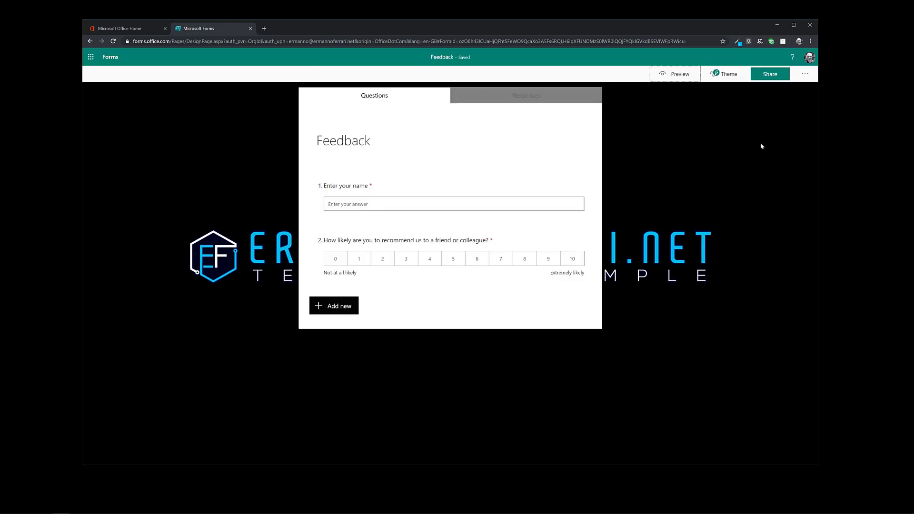
- Change the form's response settings so that anyone with the link can respond
left_click(803, 74)
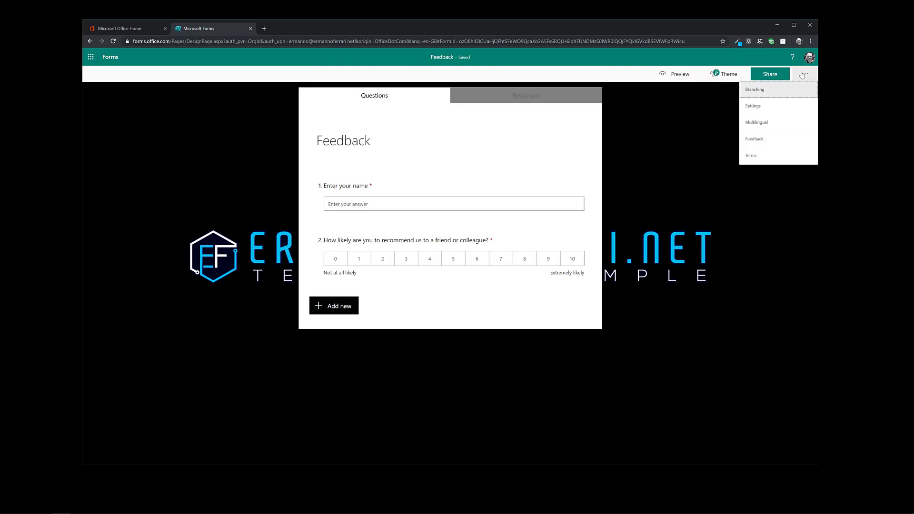
left_click(770, 107)
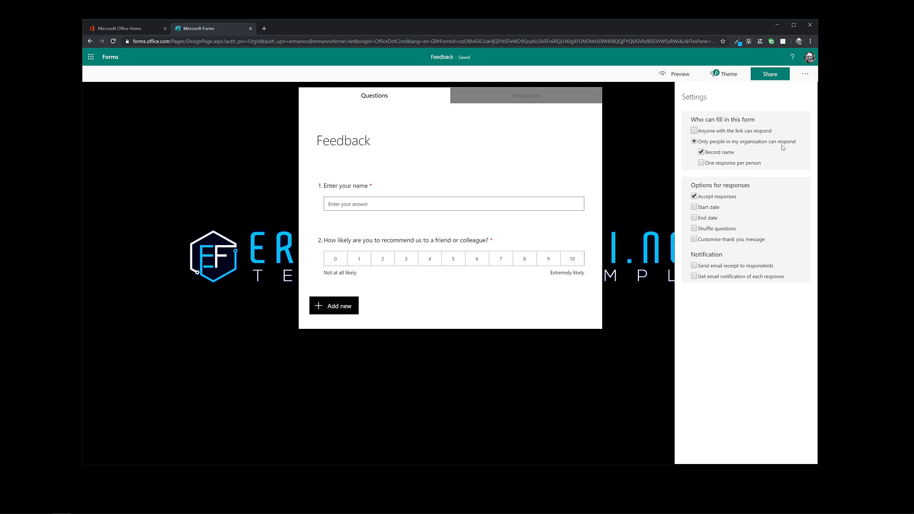
left_click(732, 133)
left_click(804, 75)
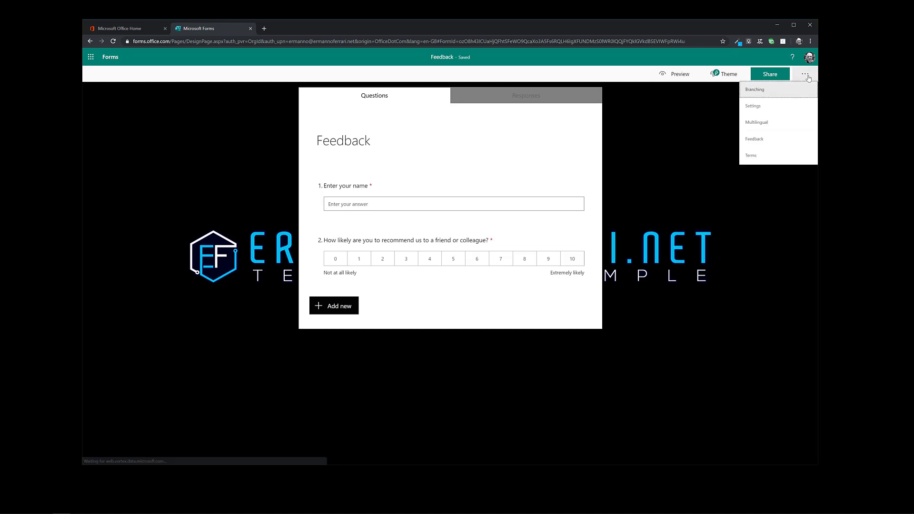
- Open the form's sharing options and choose "Anyone with the link can respond" as the audience for collecting responses
left_click(744, 185)
left_click(770, 75)
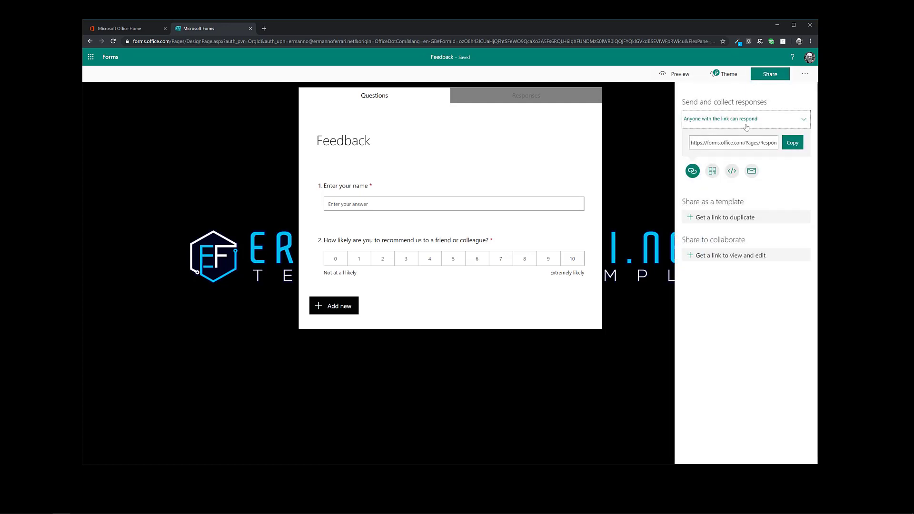
left_click(736, 123)
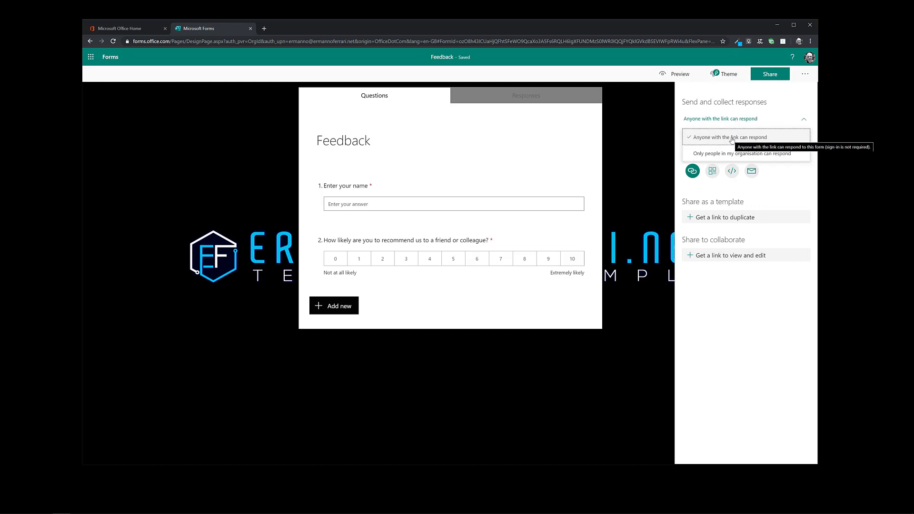
left_click(732, 138)
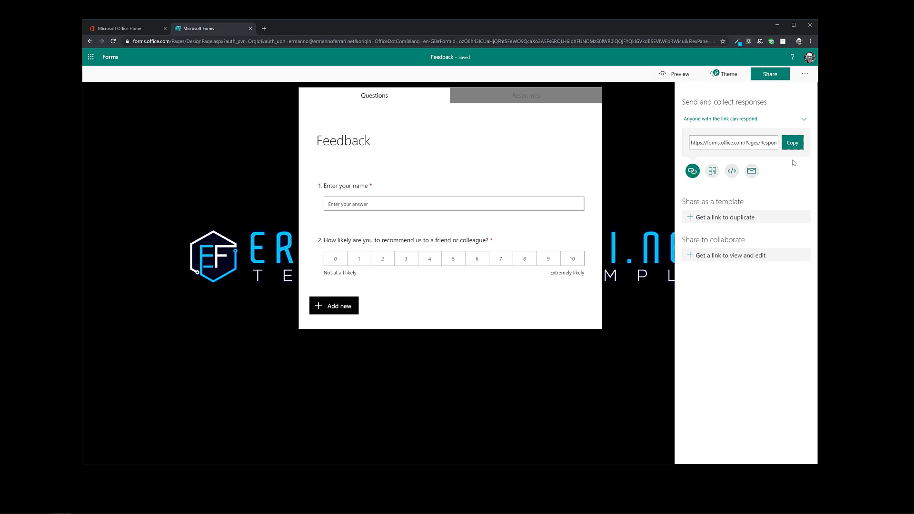
- Review the QR code, embed code and email ways of sharing the form, close the sharing options and minimize the browser
left_click(714, 172)
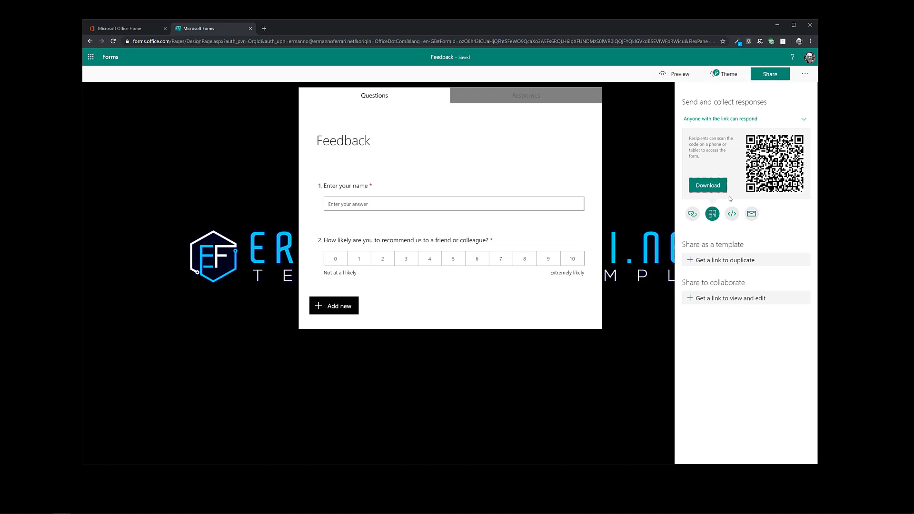
left_click(731, 216)
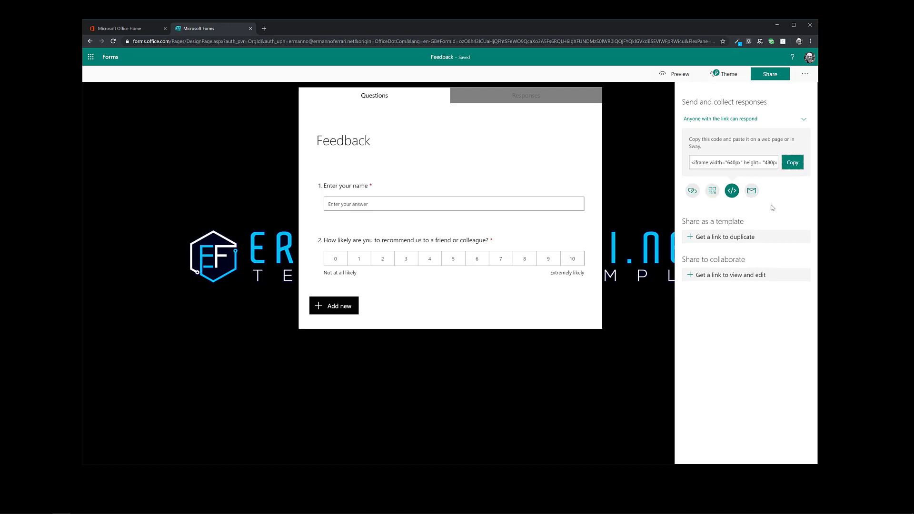
left_click(750, 191)
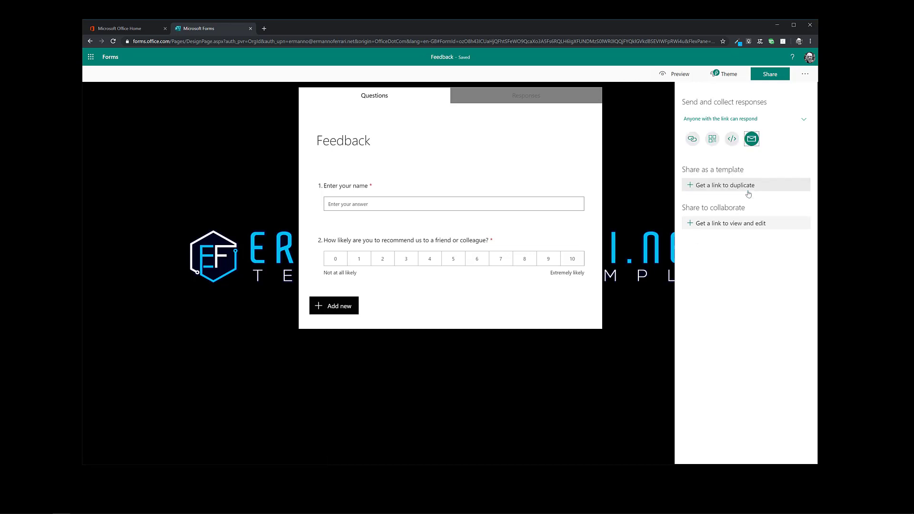
left_click(649, 164)
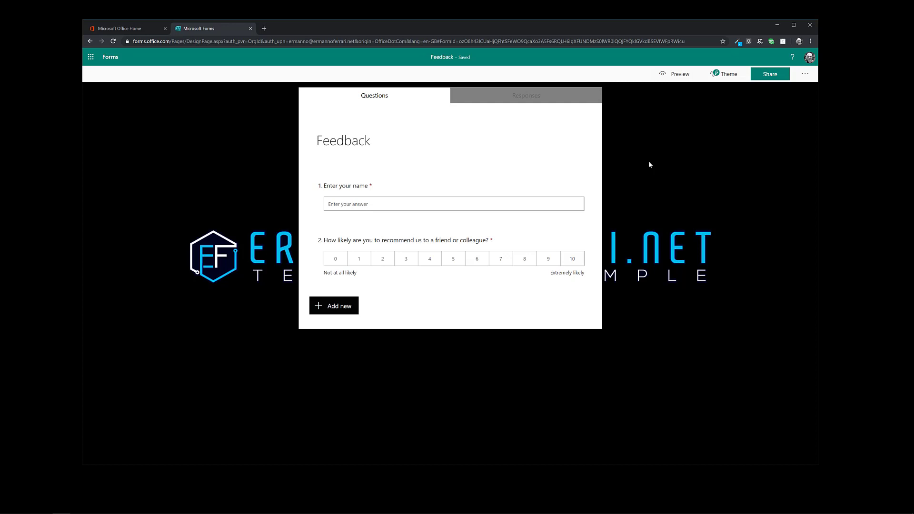
left_click(777, 24)
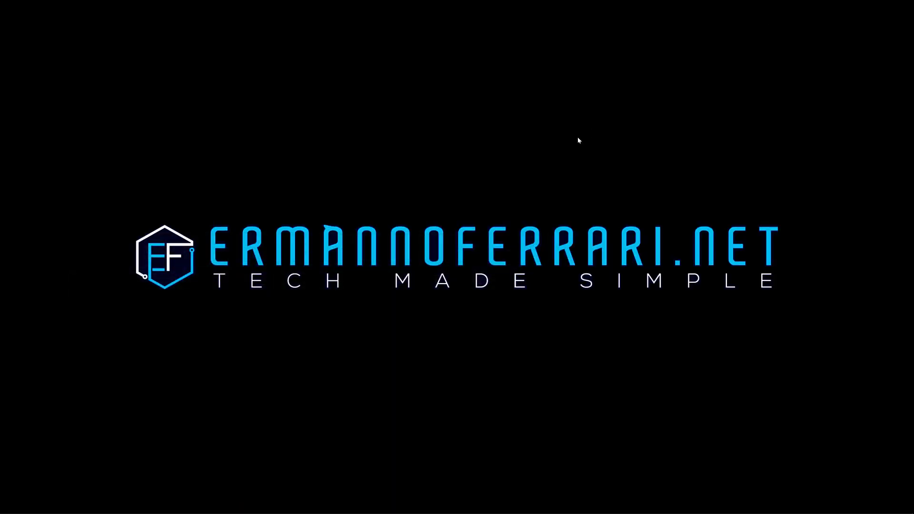